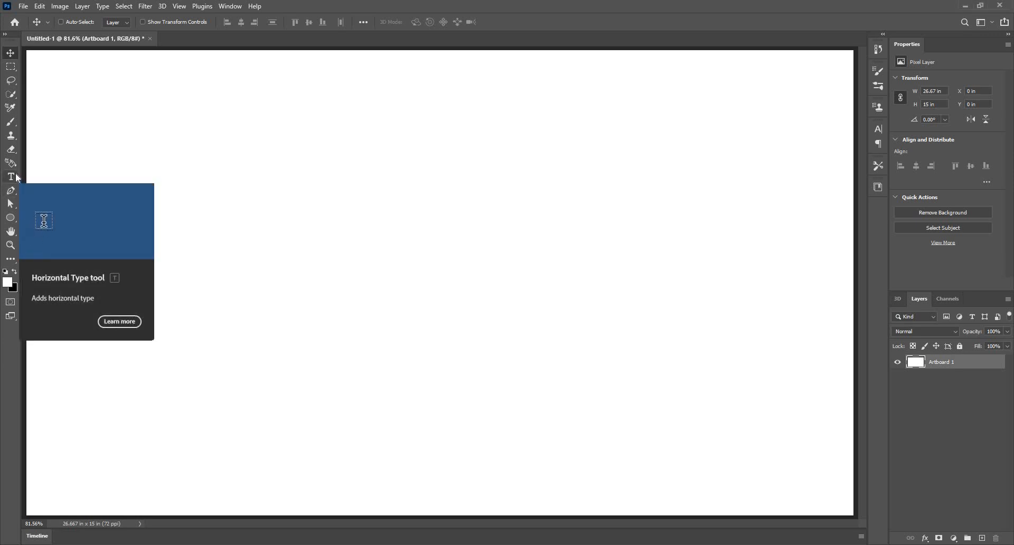
Place a line of horizontal placeholder text on the artboard and move it closer to the centre.
click(16, 180)
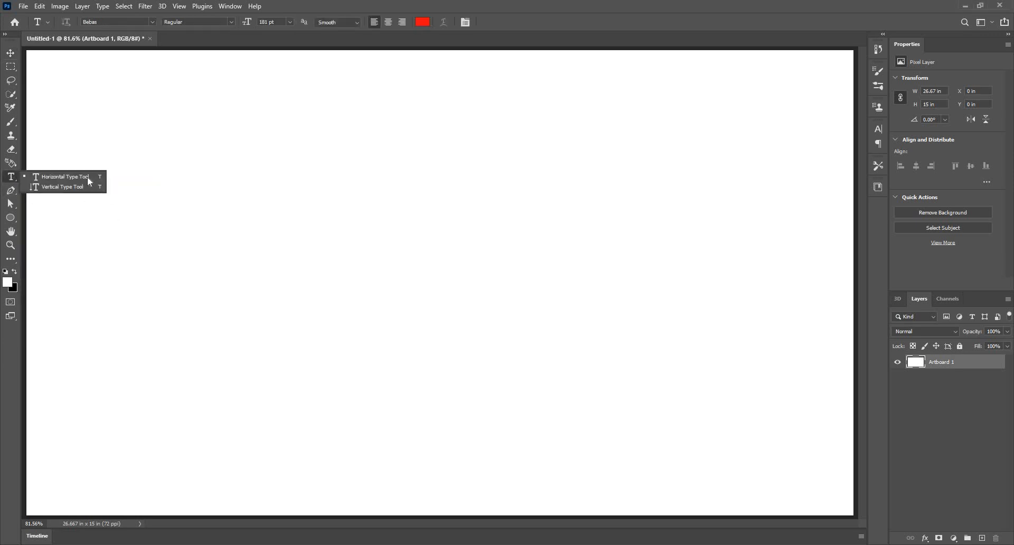
click(87, 177)
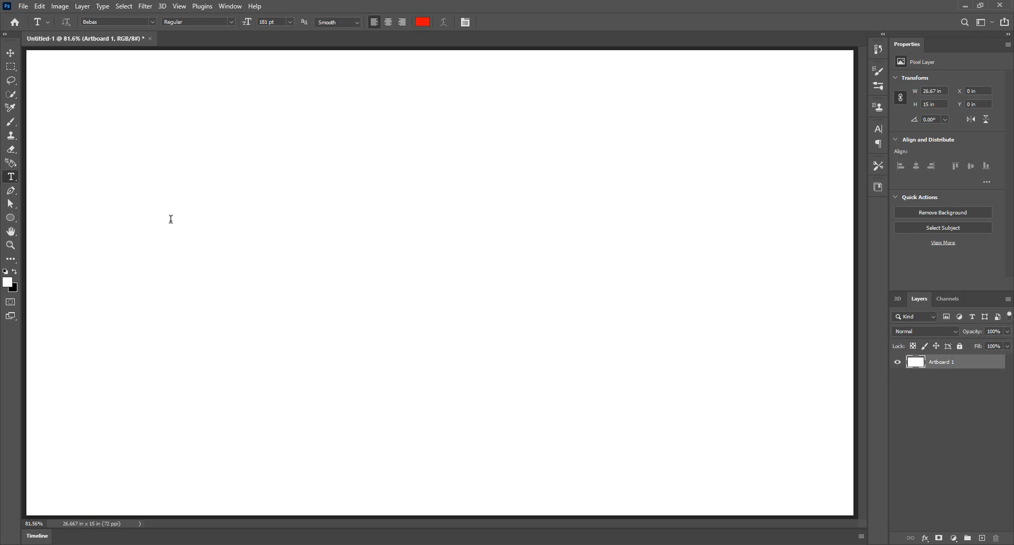
click(171, 218)
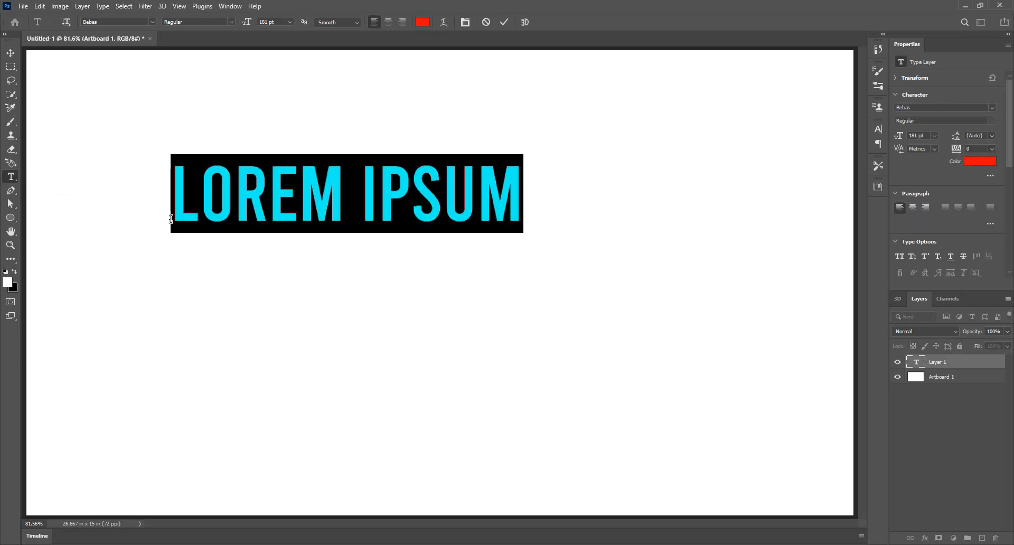
key(ctrl+Return)
key(v)
drag(345, 294, 343, 293)
Replace the placeholder text with "GRADIENT" and set its colour to black (000000).
key(t)
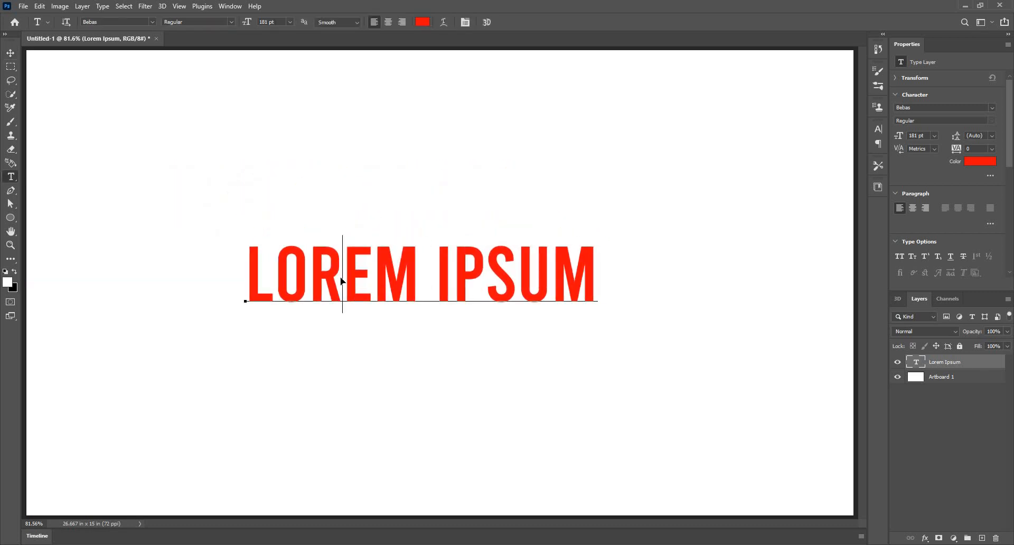
click(341, 276)
key(ctrl+a)
text(GRA)
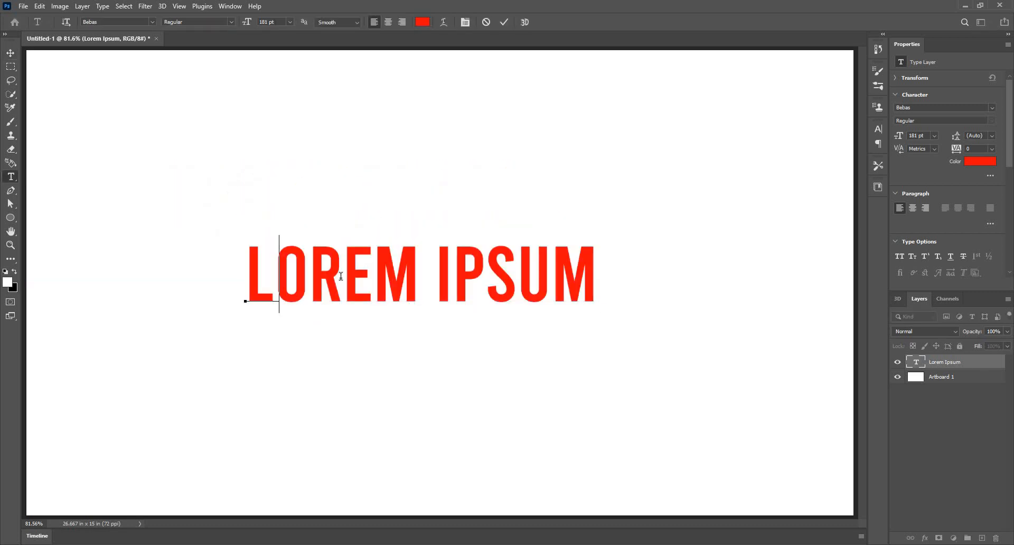
text(DIENT)
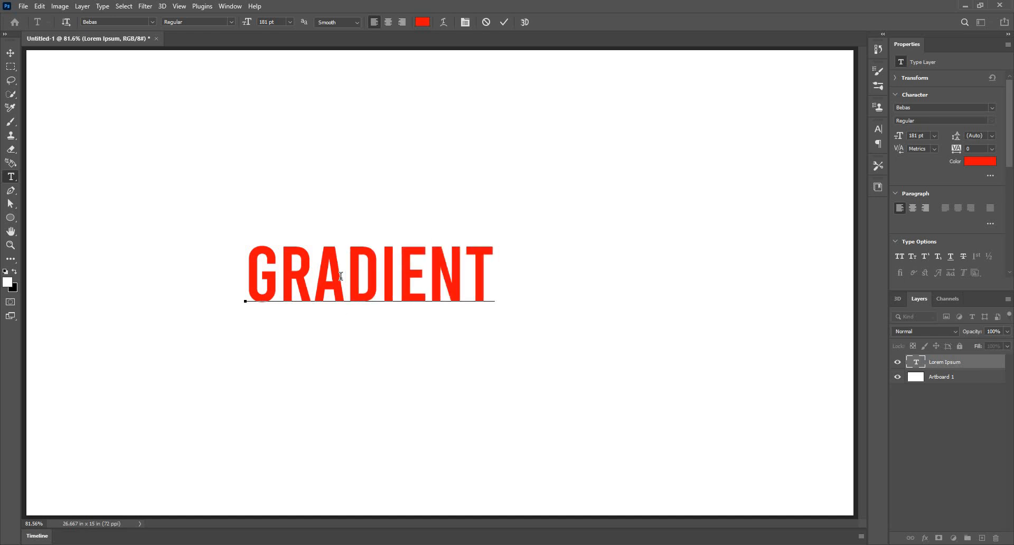
key(ctrl+Return)
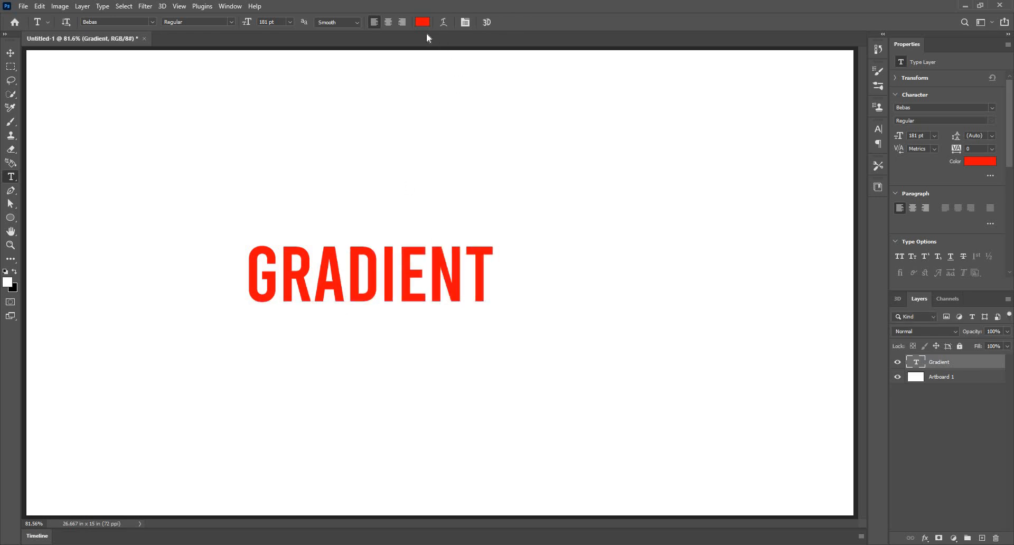
drag(608, 378, 576, 442)
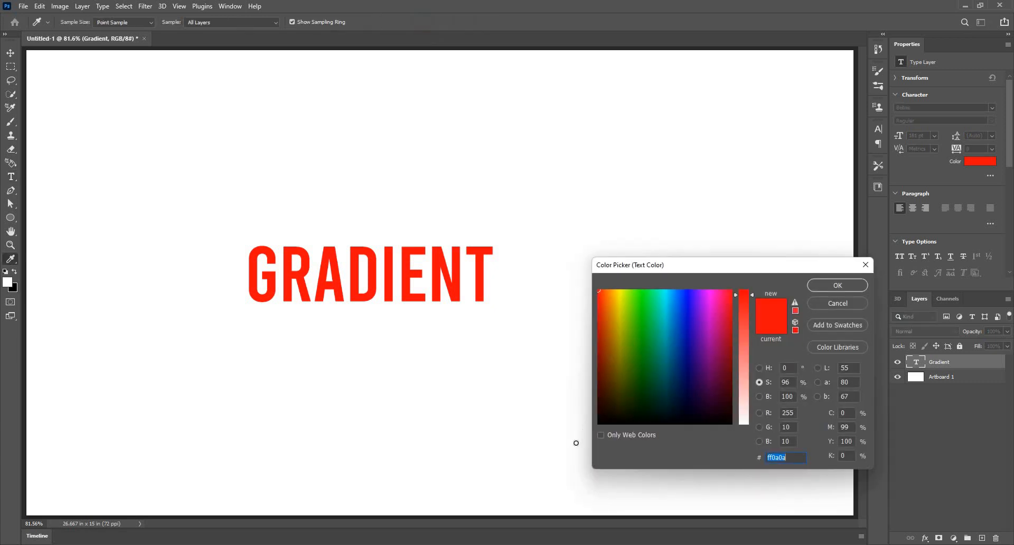
click(837, 285)
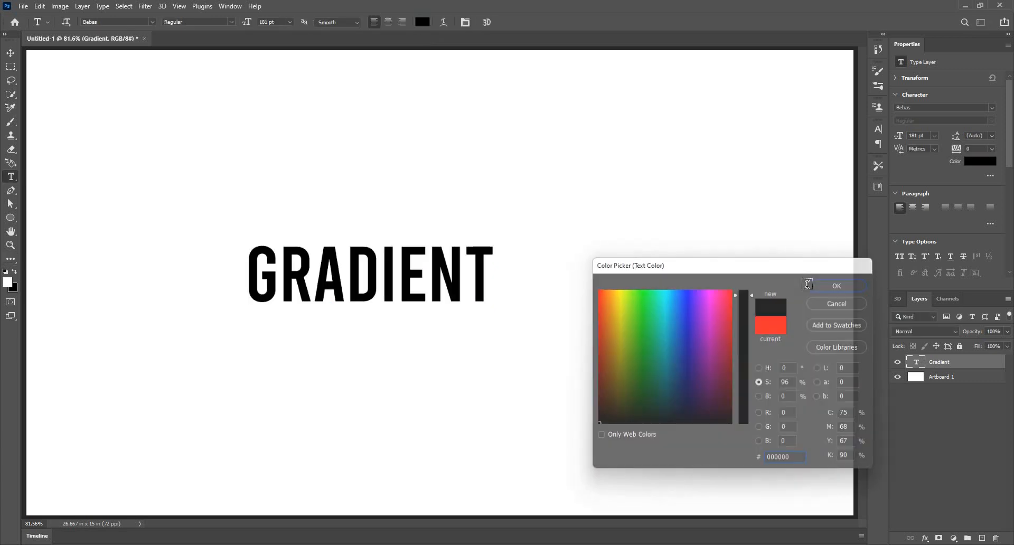
Shift the text towards the middle and centre it horizontally and vertically, aligned to the canvas.
key(v)
drag(451, 281, 509, 279)
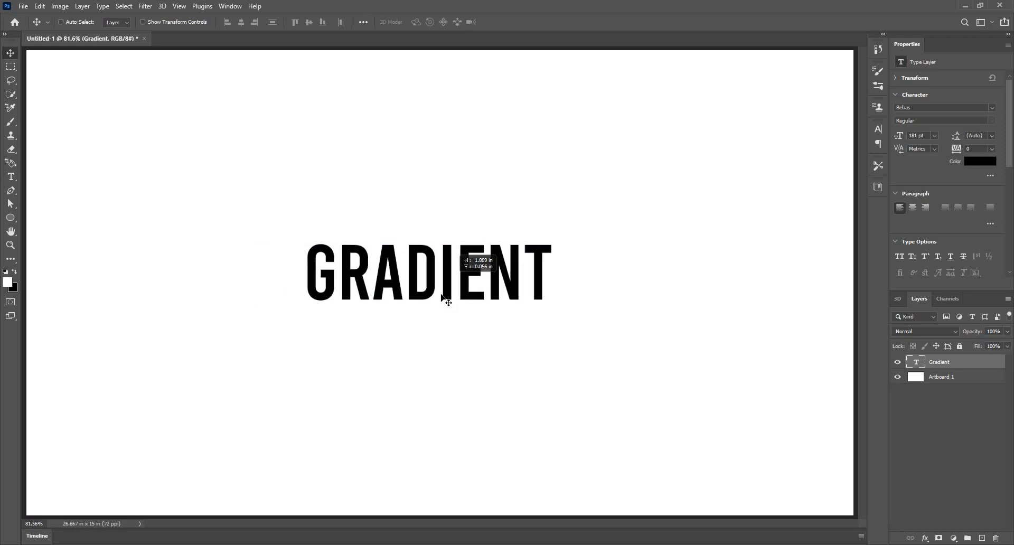
click(363, 23)
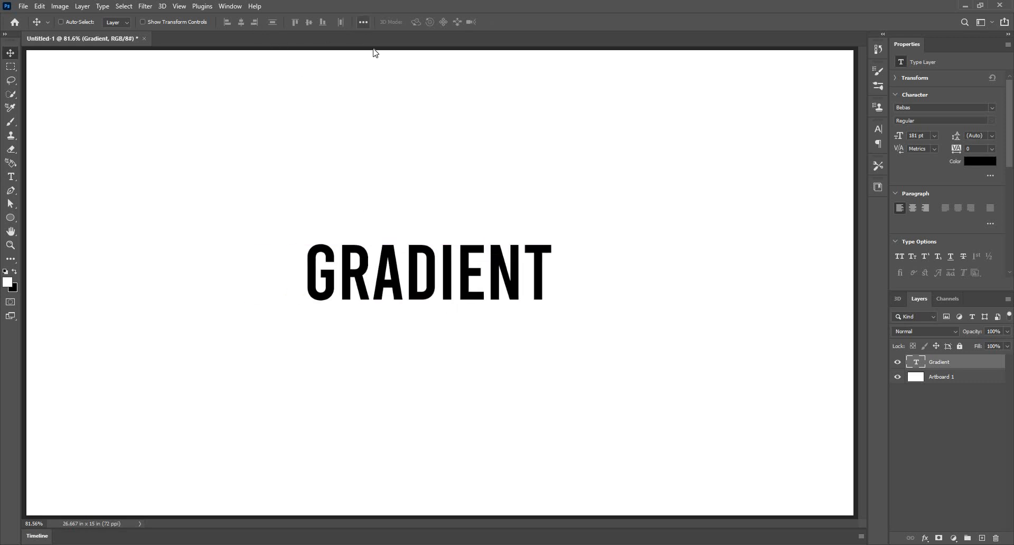
click(395, 118)
click(394, 135)
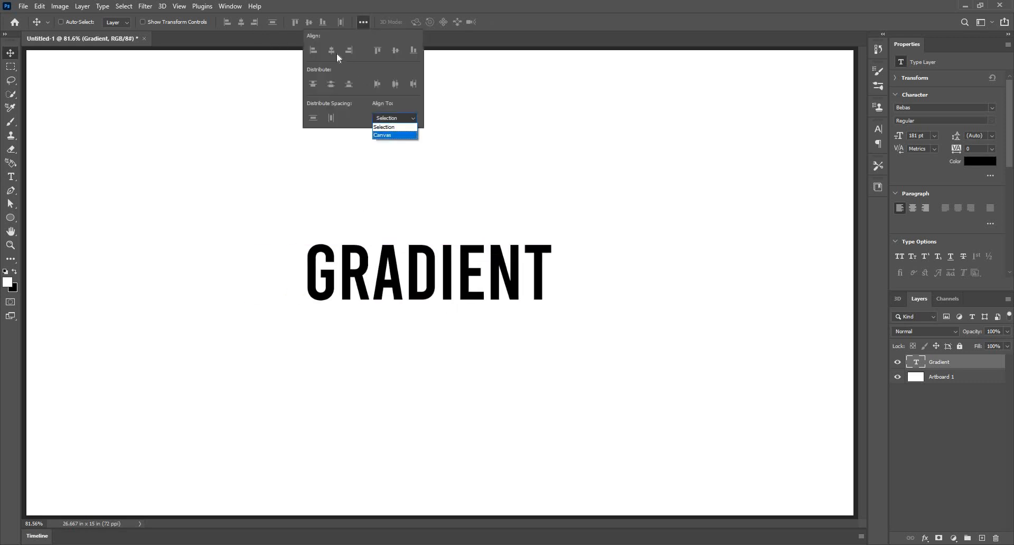
click(334, 49)
click(395, 50)
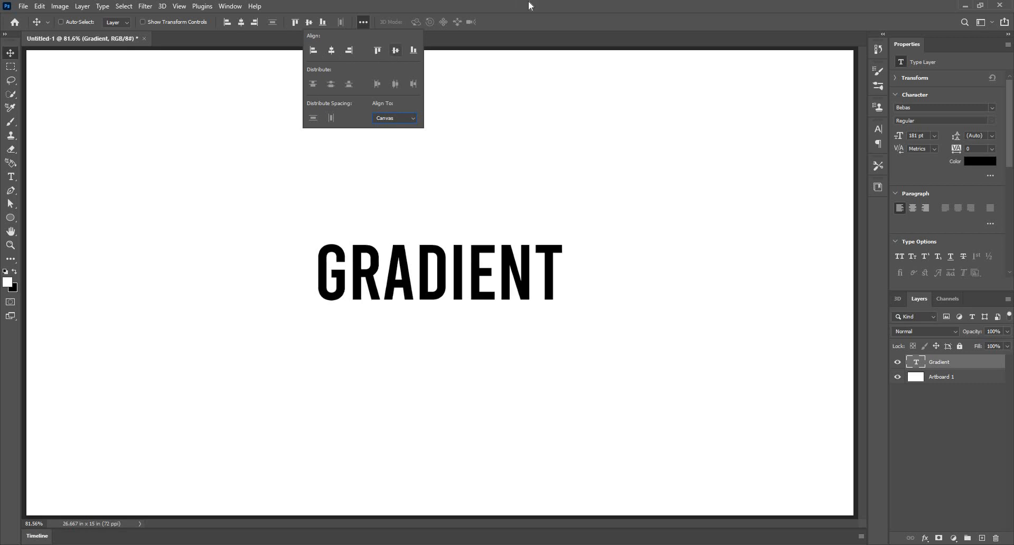
Enlarge the GRADIENT text to 300 pt and move it back to the centre of the canvas.
key(t)
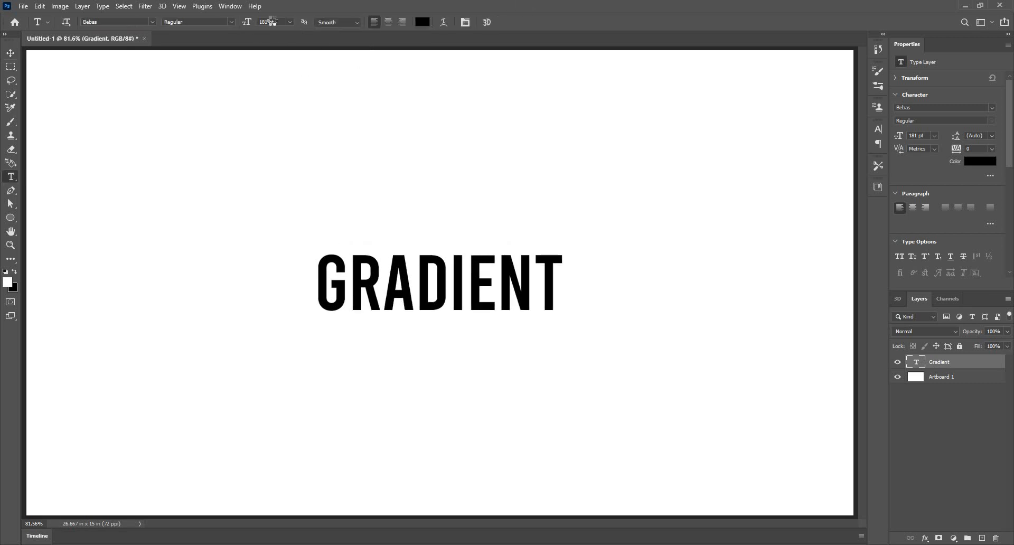
drag(272, 21, 308, 19)
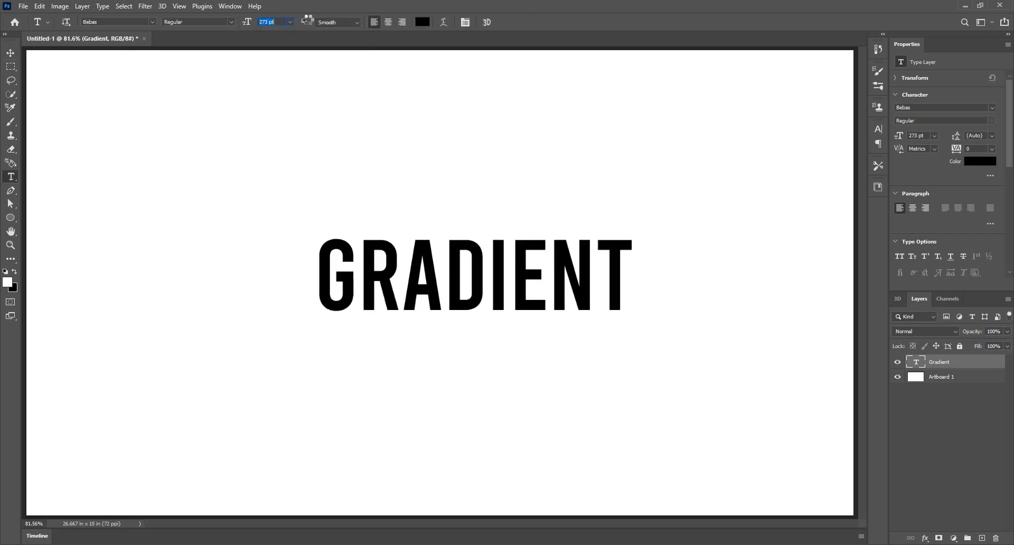
key(v)
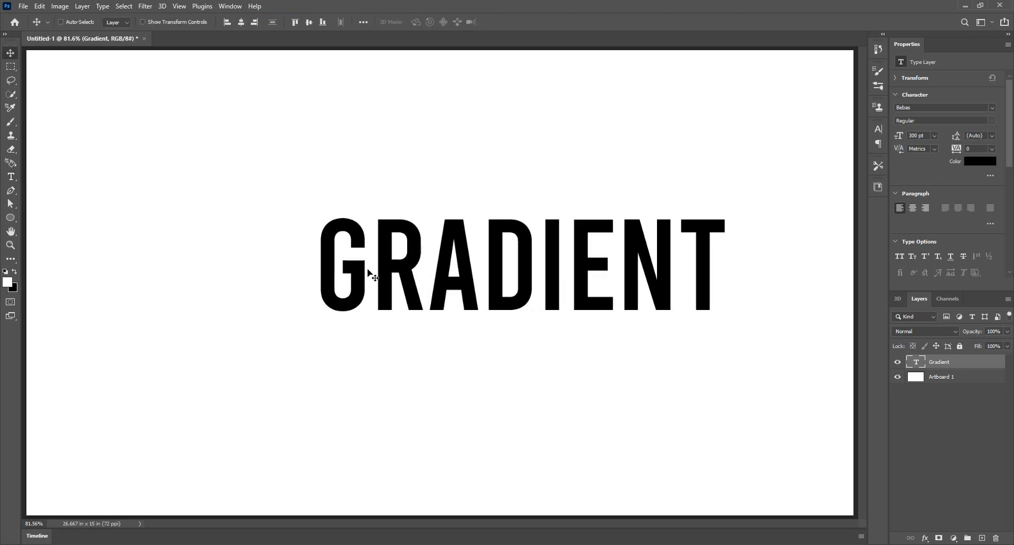
drag(415, 252, 407, 290)
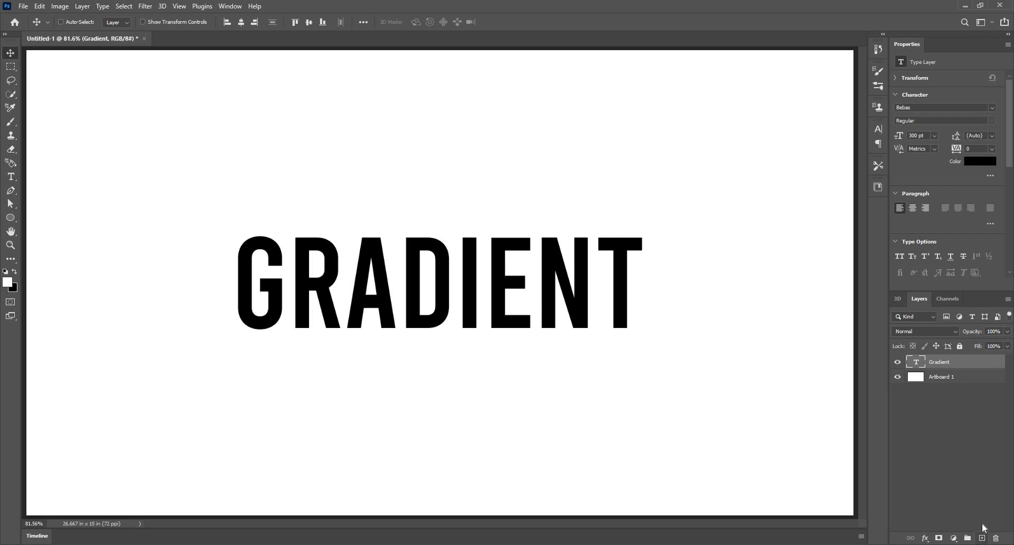
Load the outline of the GRADIENT text as a selection and create a new empty layer above it.
ctrl+click(917, 364)
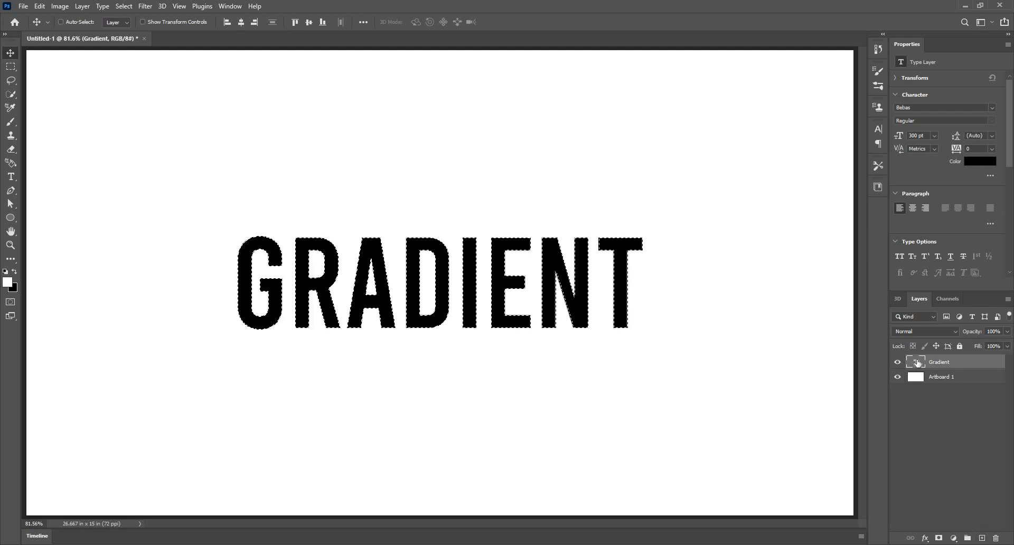
key(ctrl+d)
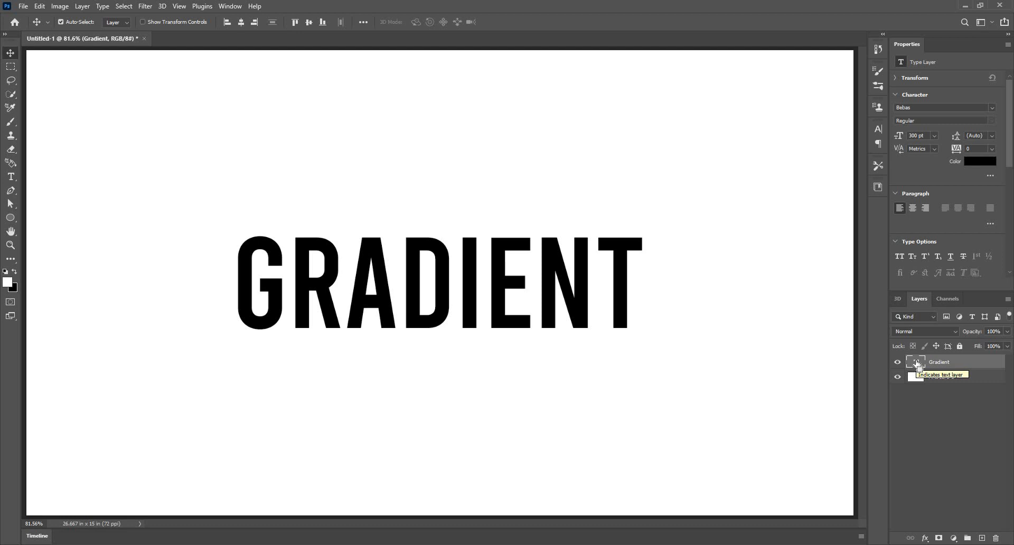
ctrl+click(917, 364)
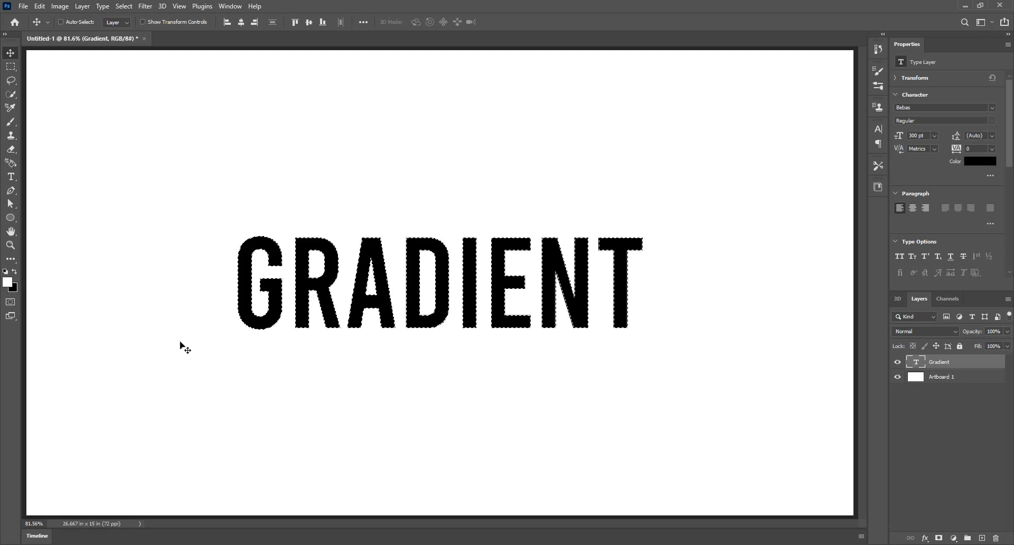
click(982, 538)
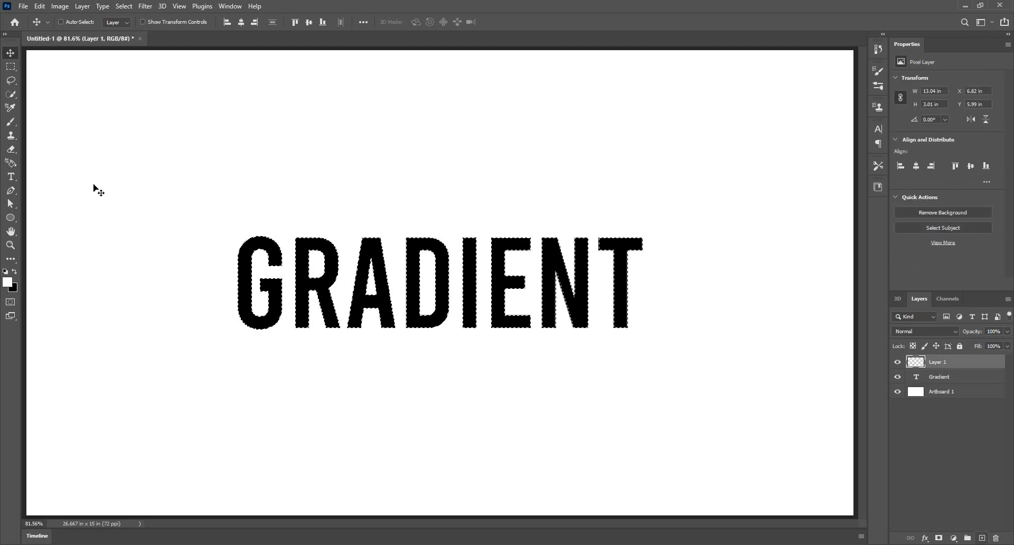
Fill the letter selection with a vertical white-to-black linear gradient on the new layer, and deselect.
click(14, 168)
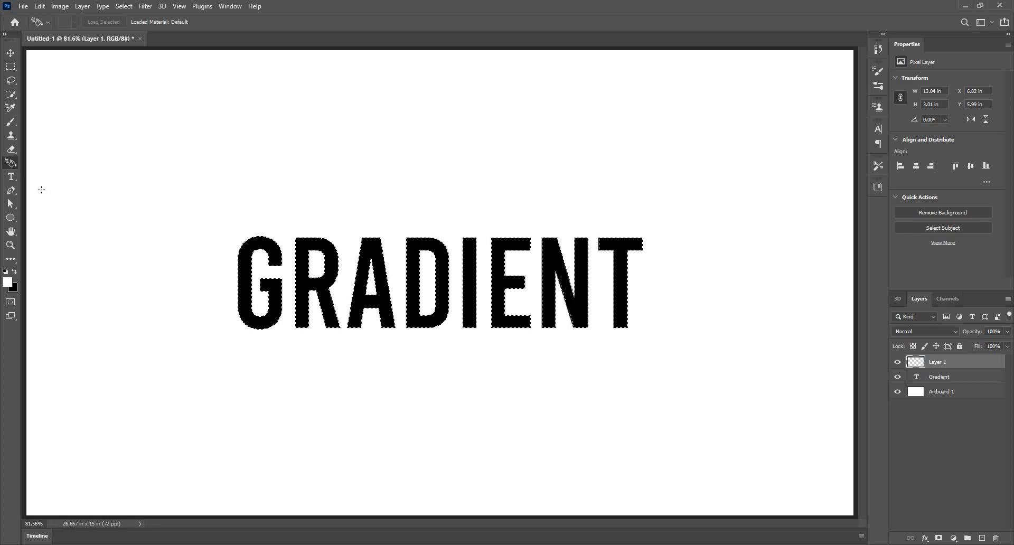
key(g)
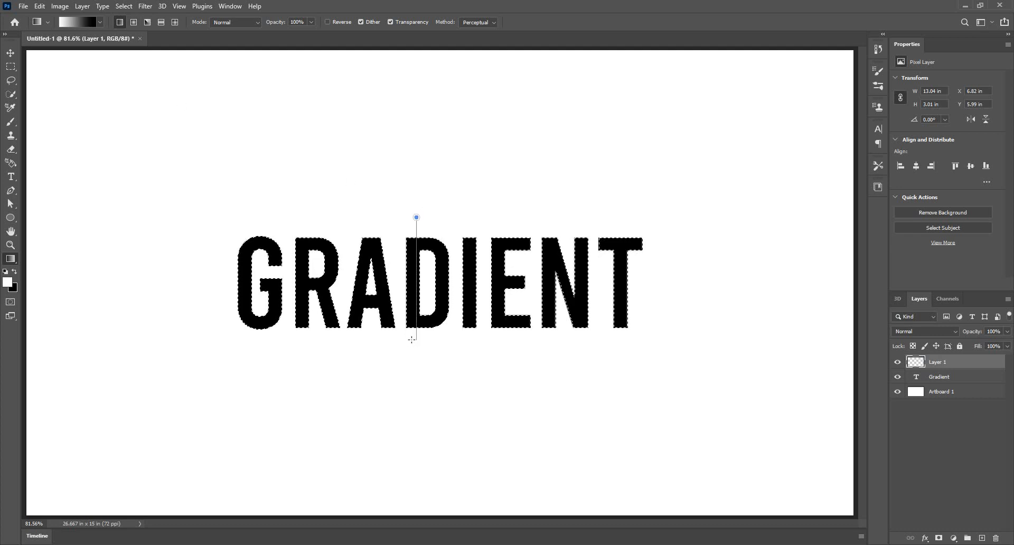
drag(411, 217, 412, 340)
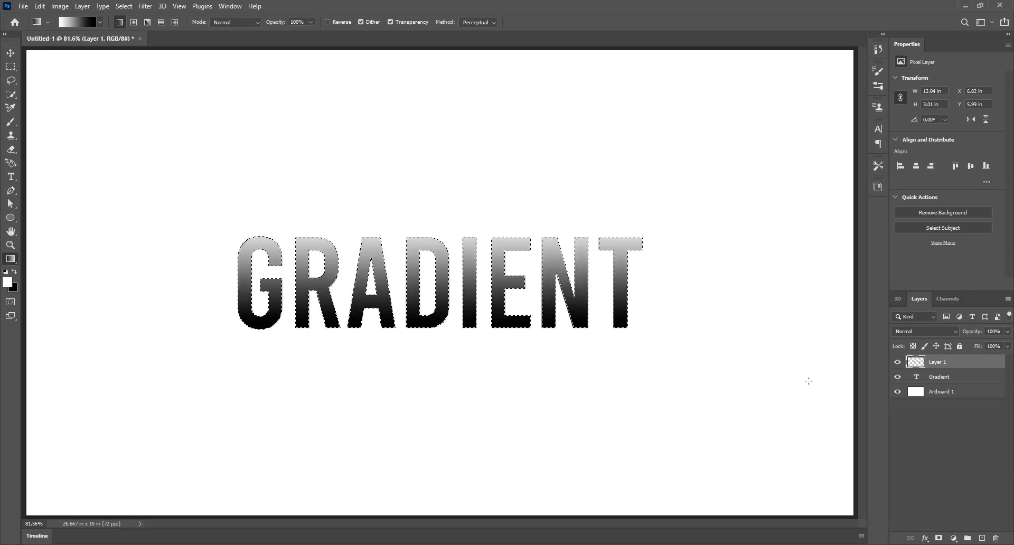
key(ctrl+d)
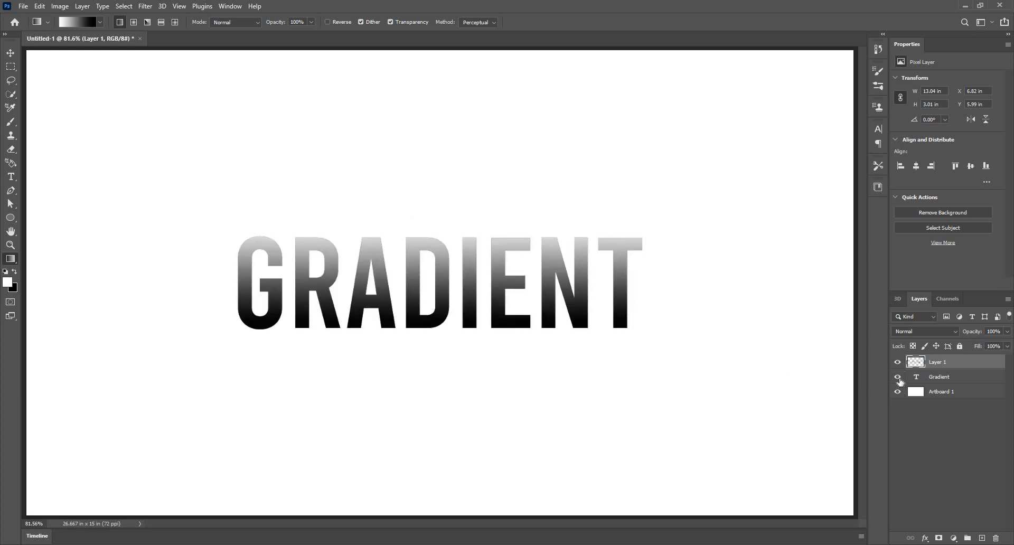
Examine the gradient letters up close by switching the visibility of the text layer and the gradient layer off and on.
click(897, 377)
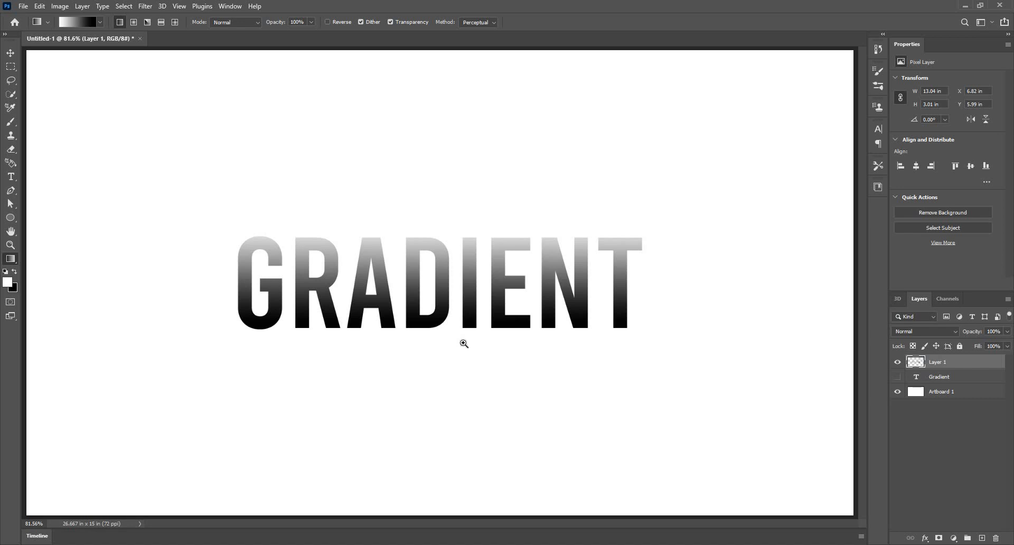
drag(464, 339, 685, 339)
click(897, 362)
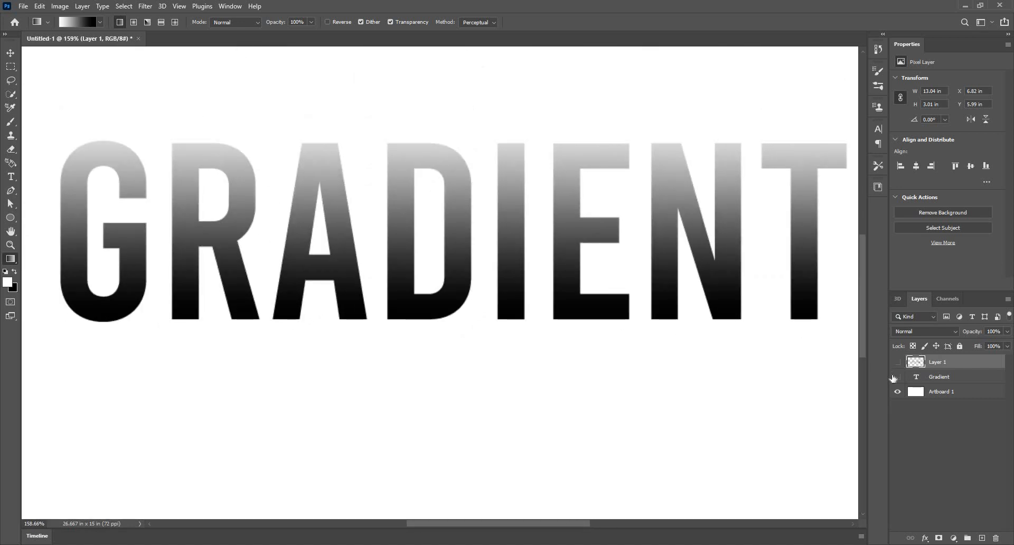
click(896, 362)
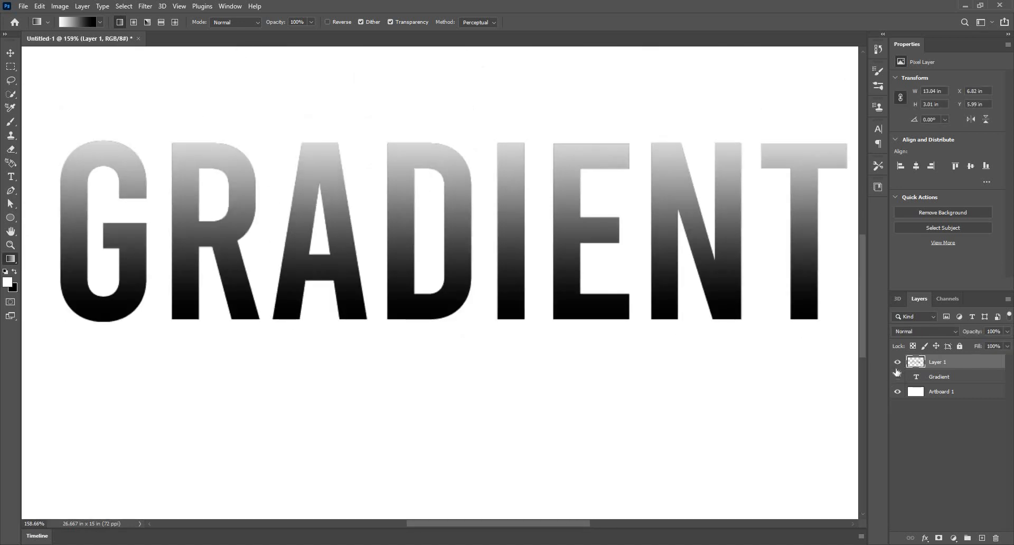
drag(597, 237, 564, 243)
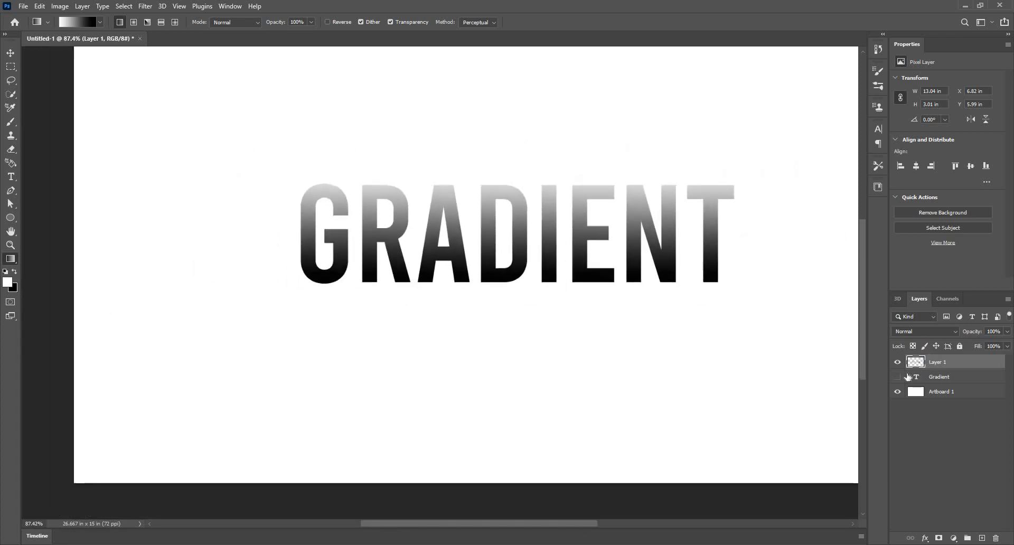
click(897, 377)
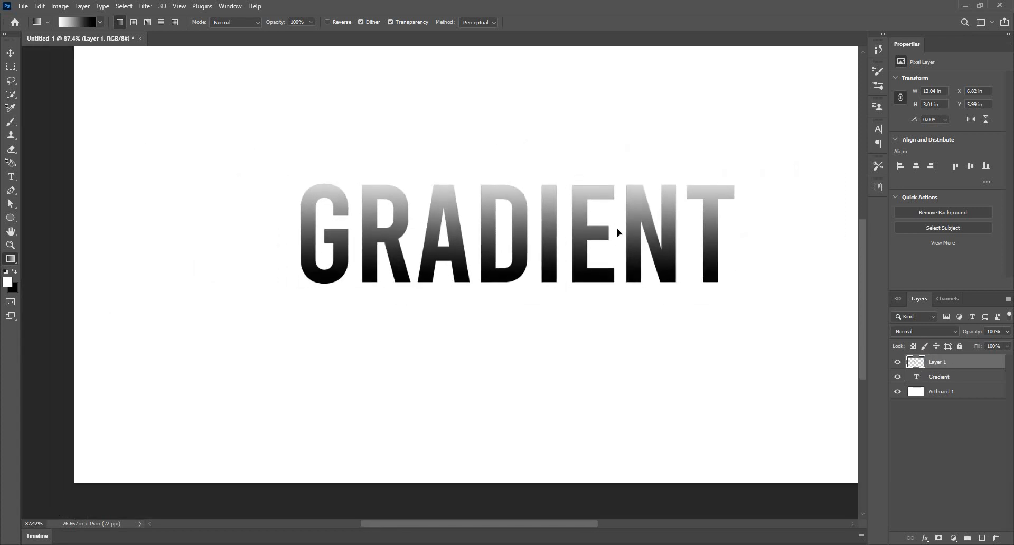
Try a free transform on the gradient-filled layer, and delete that layer.
key(ctrl+t)
drag(518, 180, 540, 169)
key(ctrl+z)
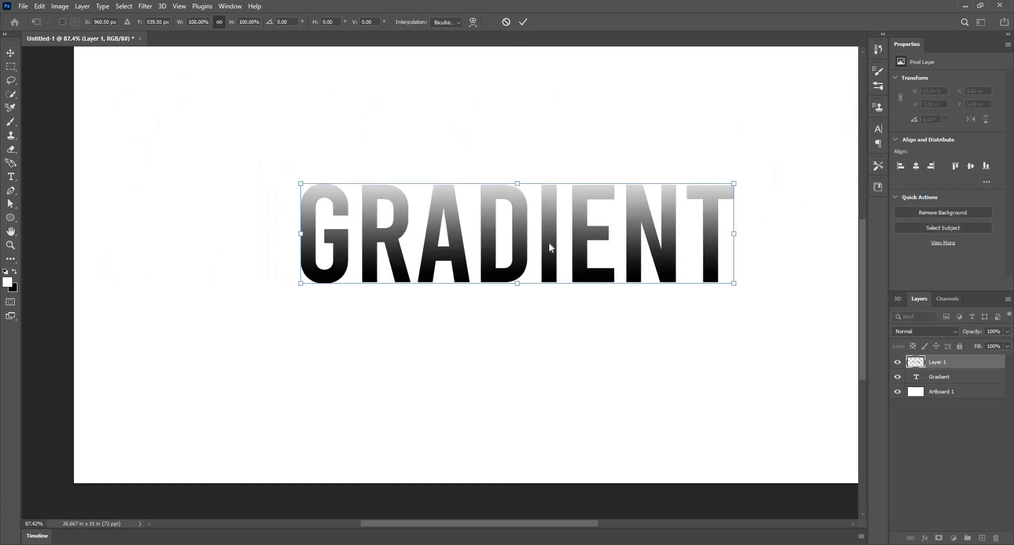
key(g)
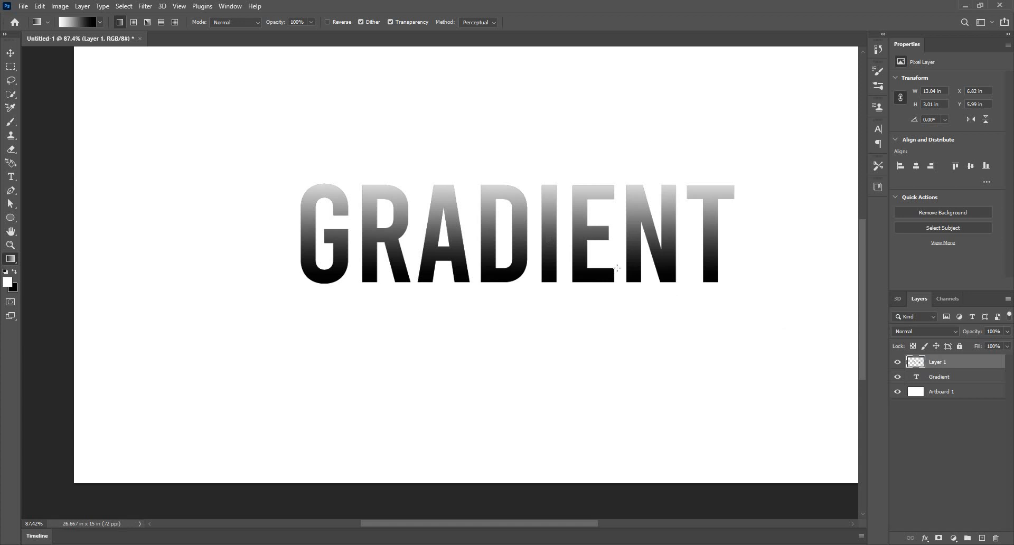
key(Delete)
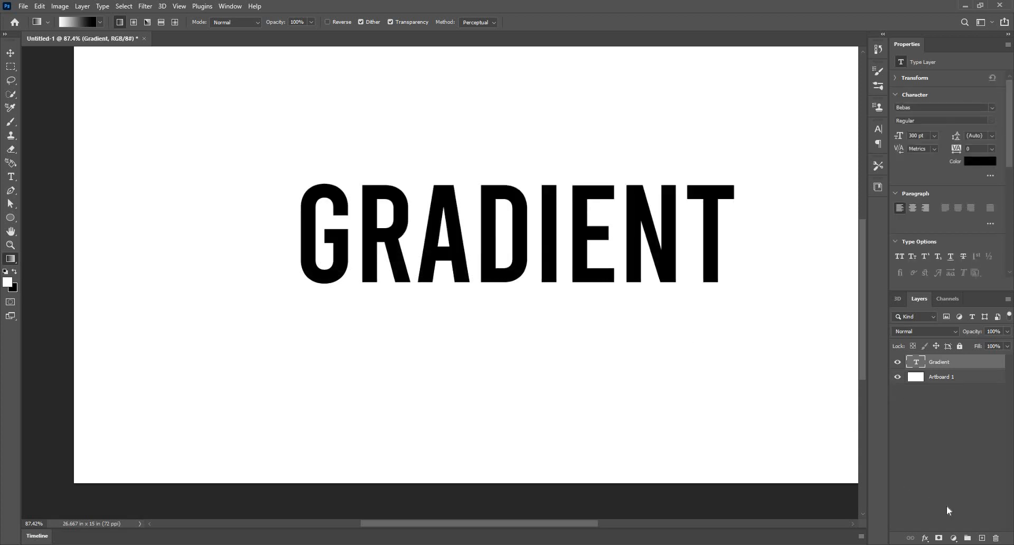
Add a linear Gradient fill layer above the text, using the Basics white-to-black gradient at 90 degrees.
click(954, 539)
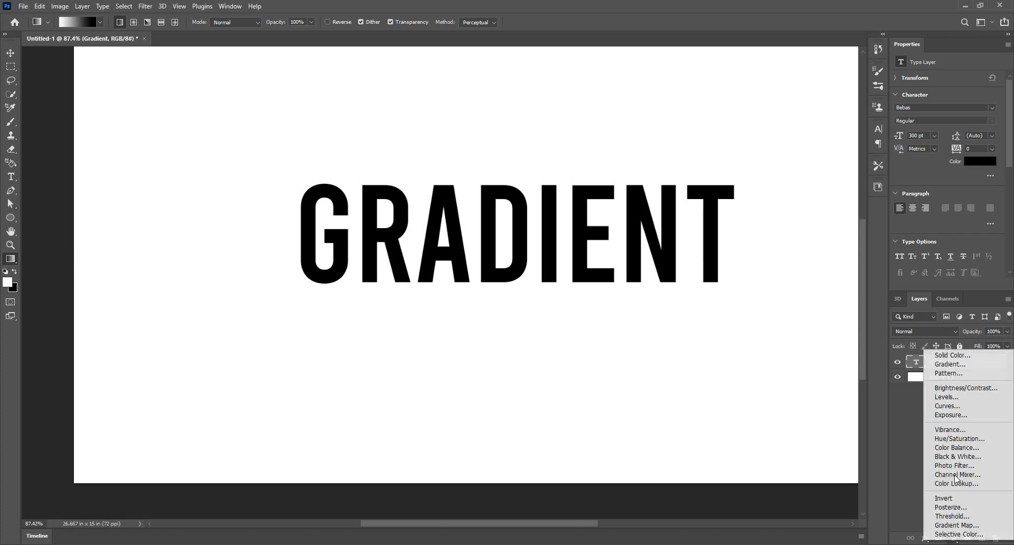
click(959, 364)
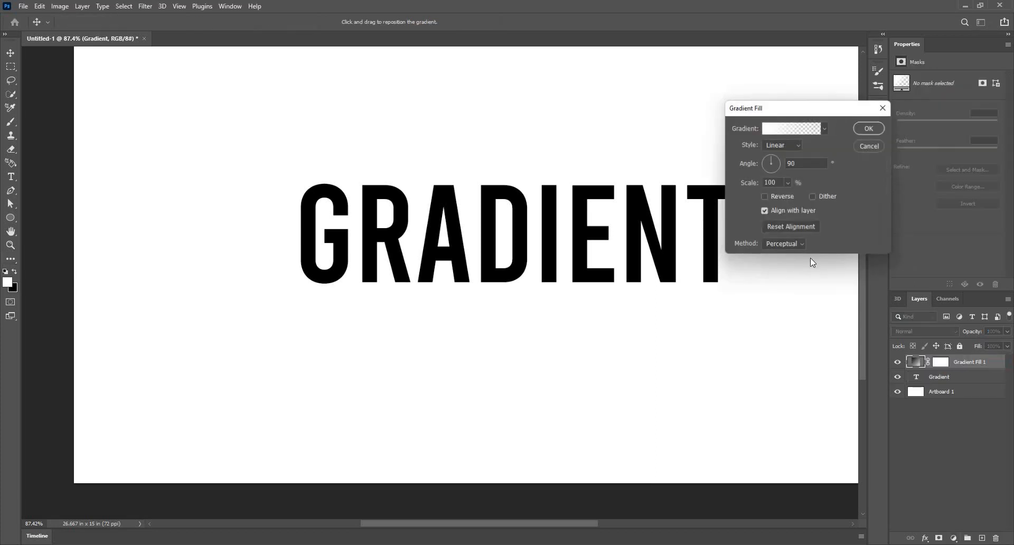
click(824, 128)
click(751, 165)
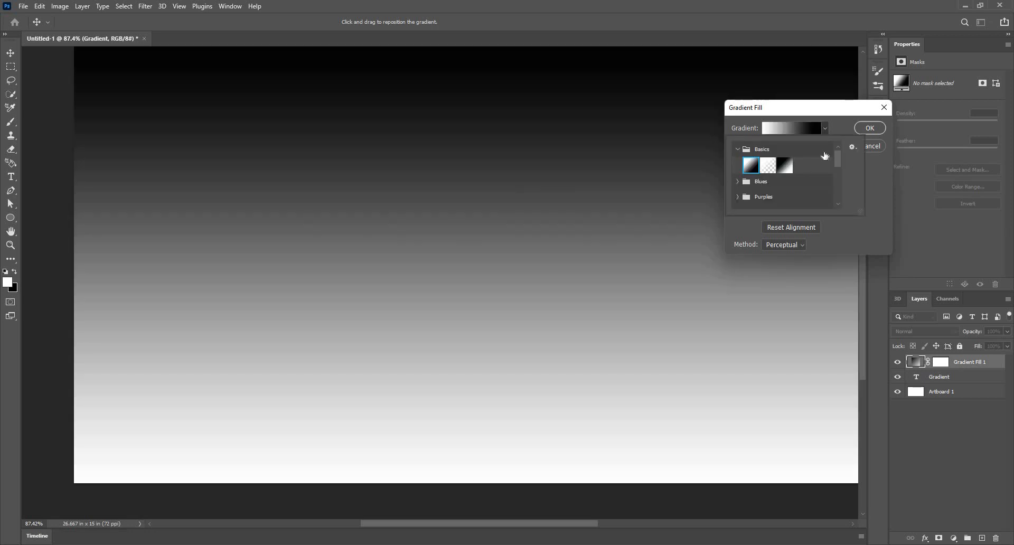
click(859, 129)
Clip the gradient fill layer to the GRADIENT text layer with a clipping mask.
right_click(916, 361)
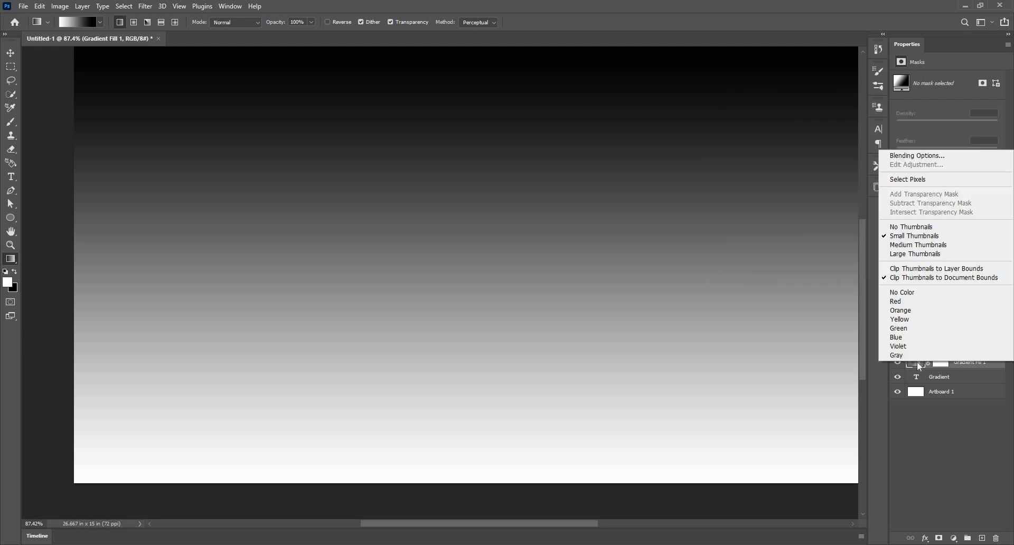
click(980, 367)
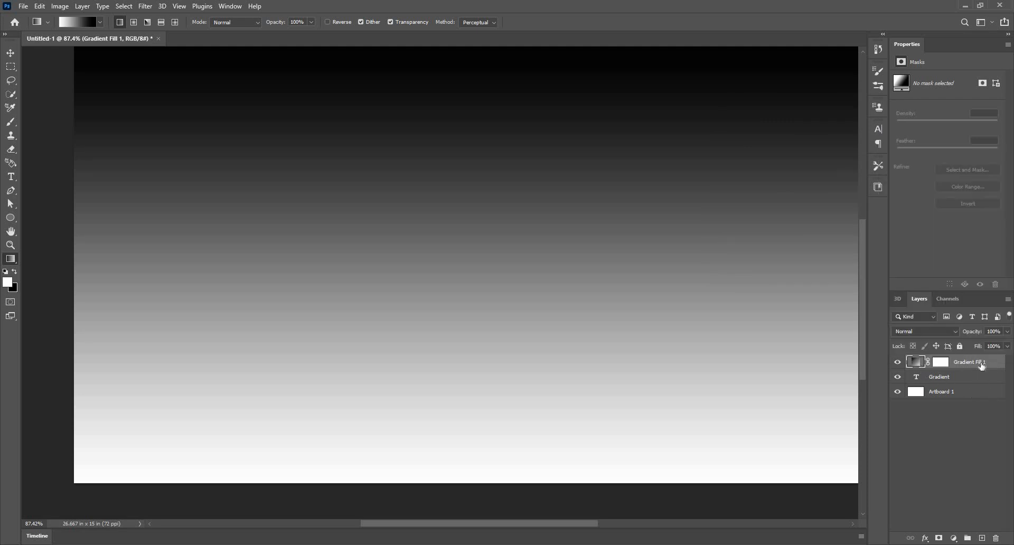
right_click(985, 362)
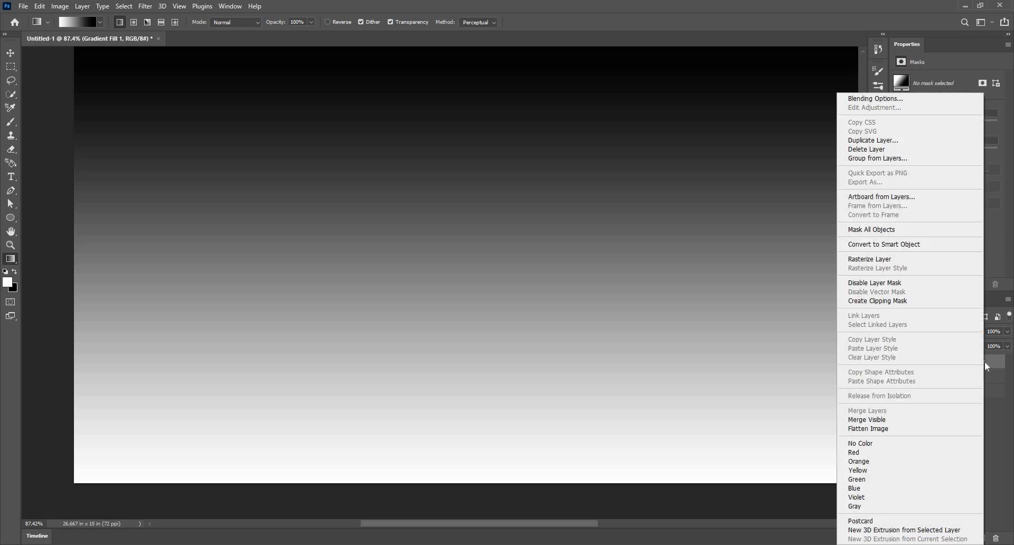
click(908, 302)
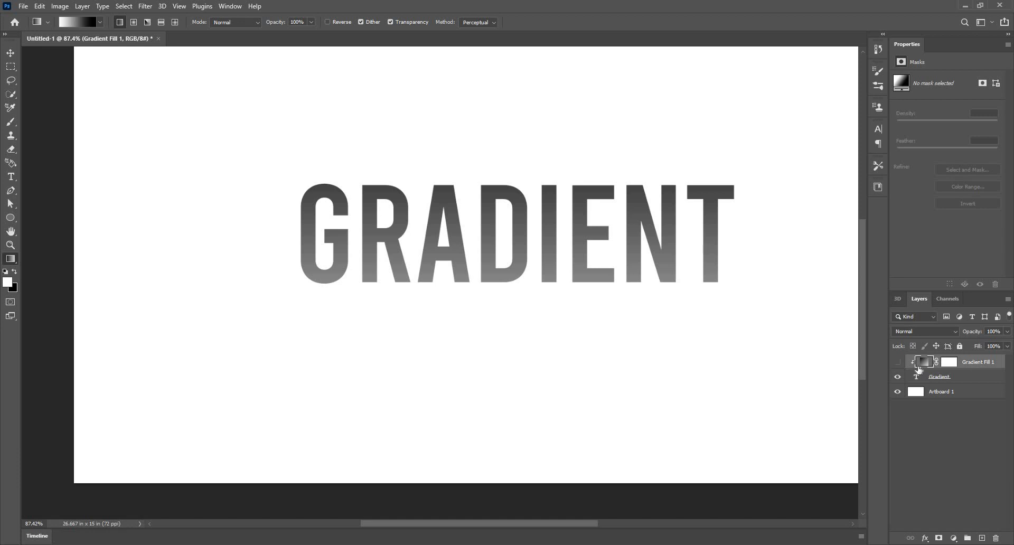
Test that the clipped text stays editable by adding an S to GRADIENT, then remove the letter and commit the text.
click(898, 363)
double_click(919, 378)
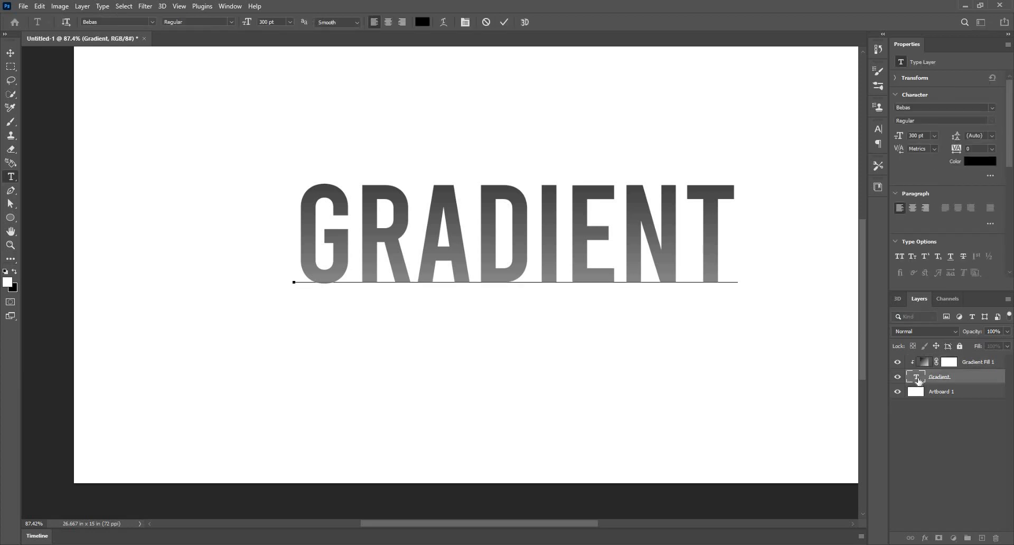
text(S)
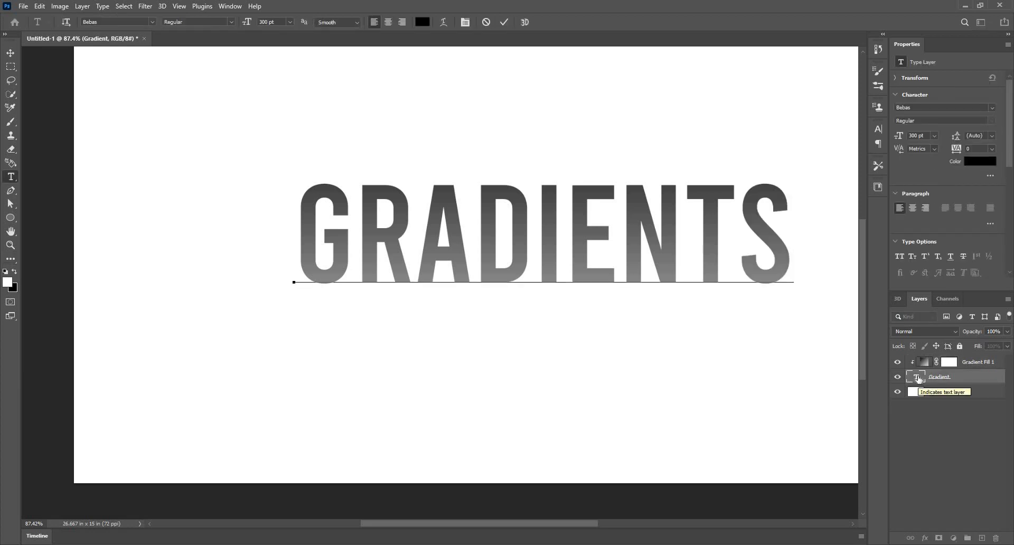
key(BackSpace)
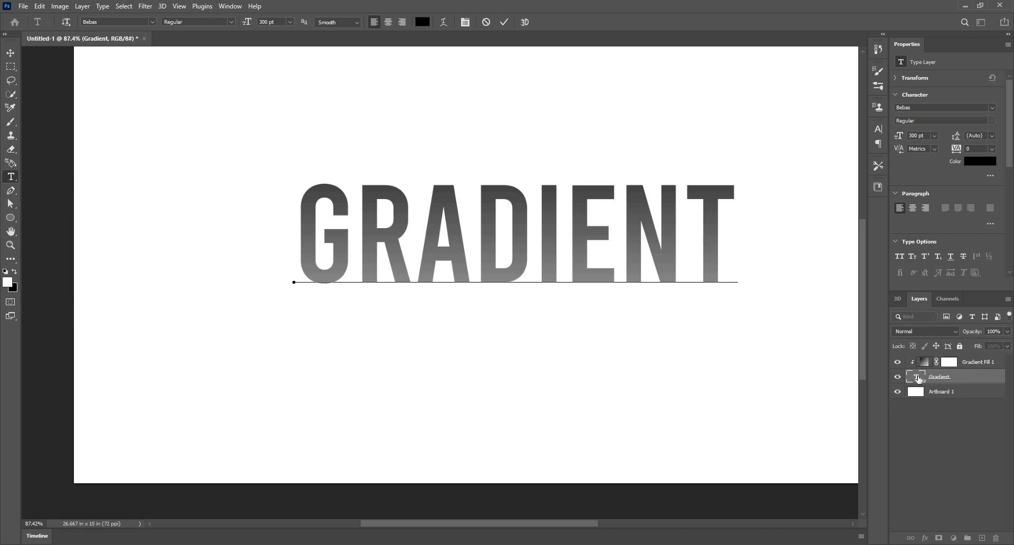
key(ctrl+Return)
key(g)
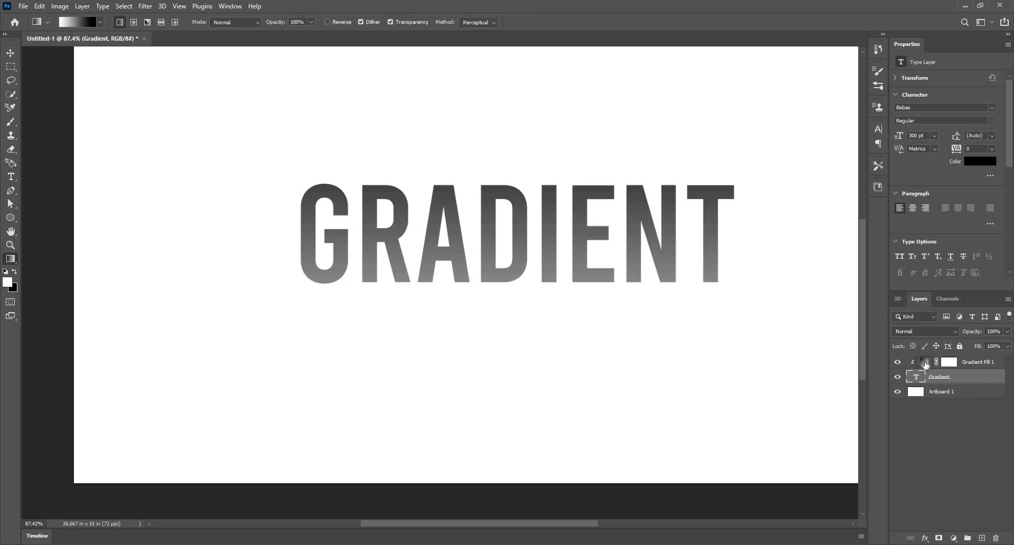
Reposition the gradient within the letters and set the gradient fill's scale to 40%.
double_click(924, 362)
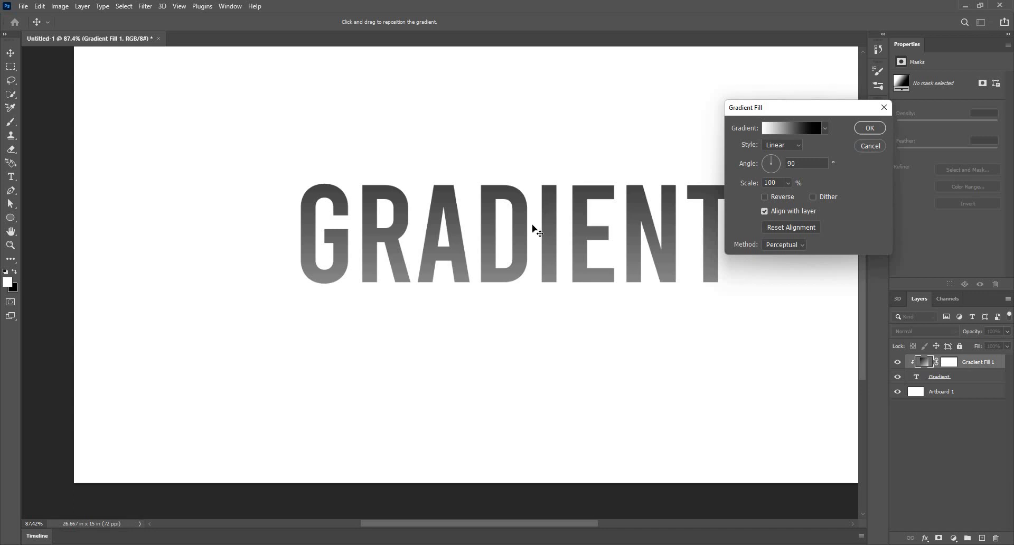
drag(530, 221, 530, 242)
click(796, 130)
key(Escape)
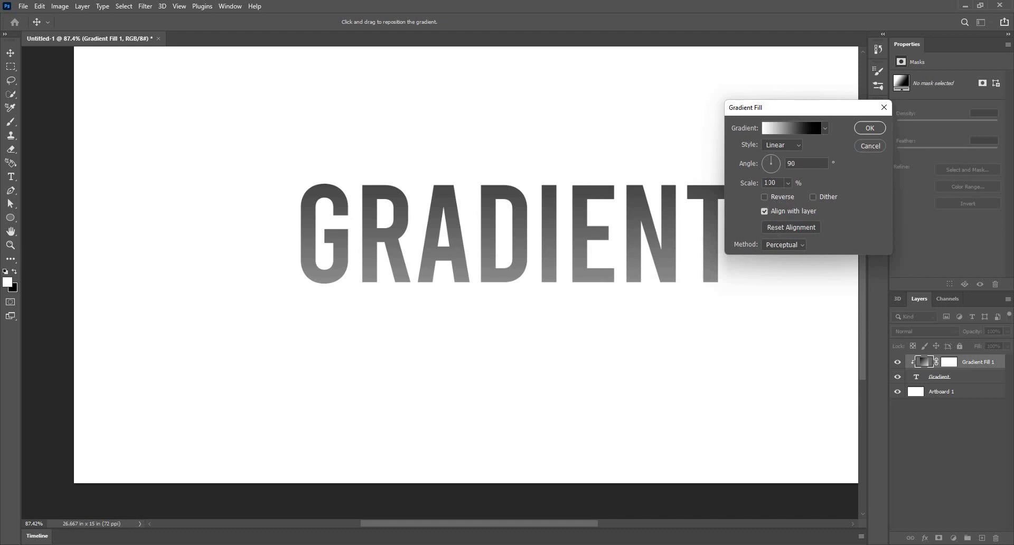
drag(747, 186, 728, 186)
drag(573, 255, 570, 247)
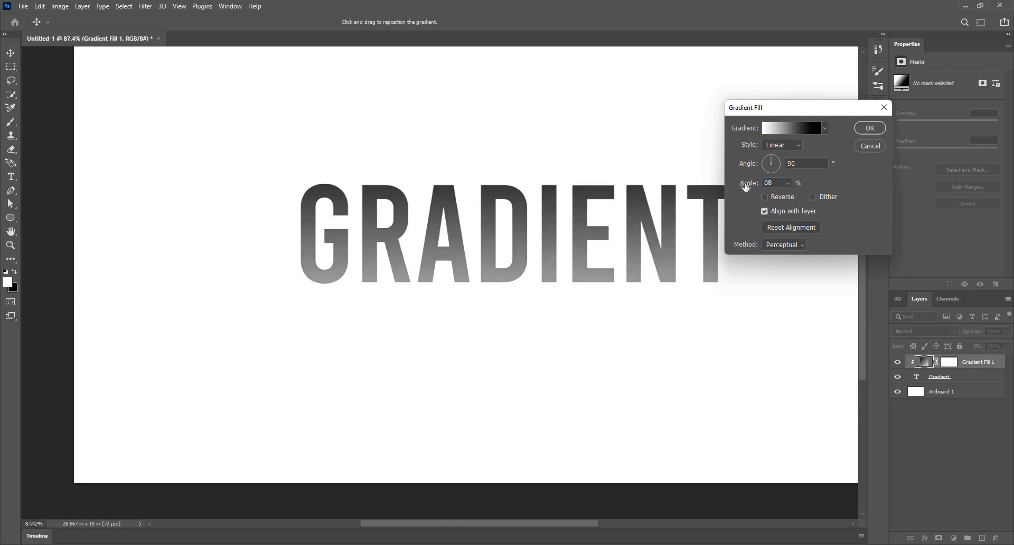
drag(746, 186, 737, 185)
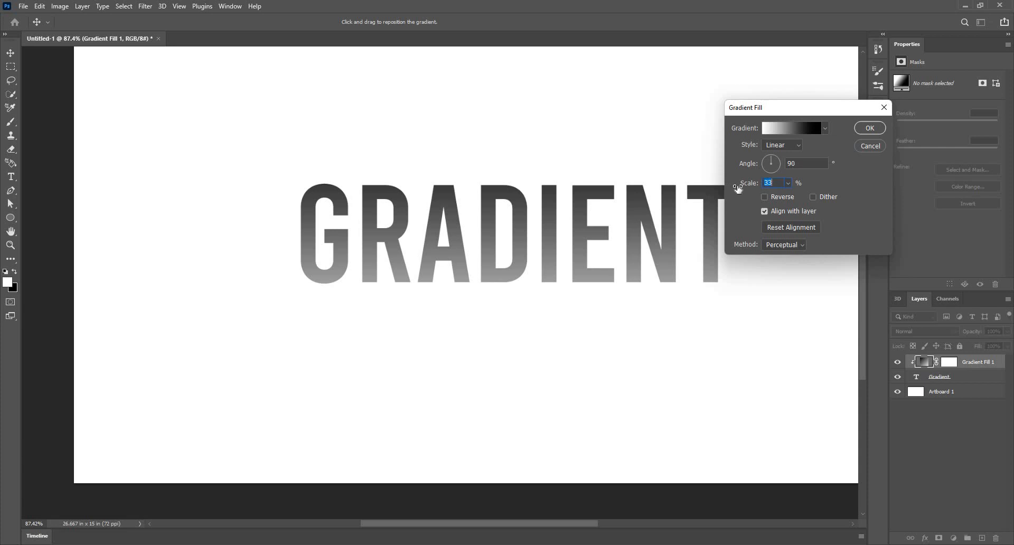
click(770, 196)
click(769, 196)
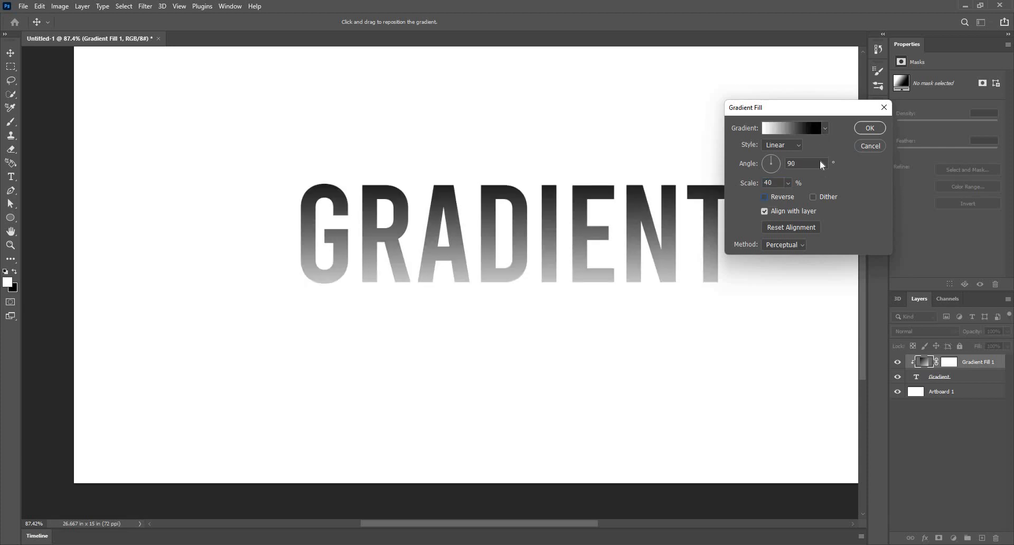
Change the gradient fill to a bright azure-to-cyan preset from the Blues group and apply it.
click(825, 128)
click(737, 182)
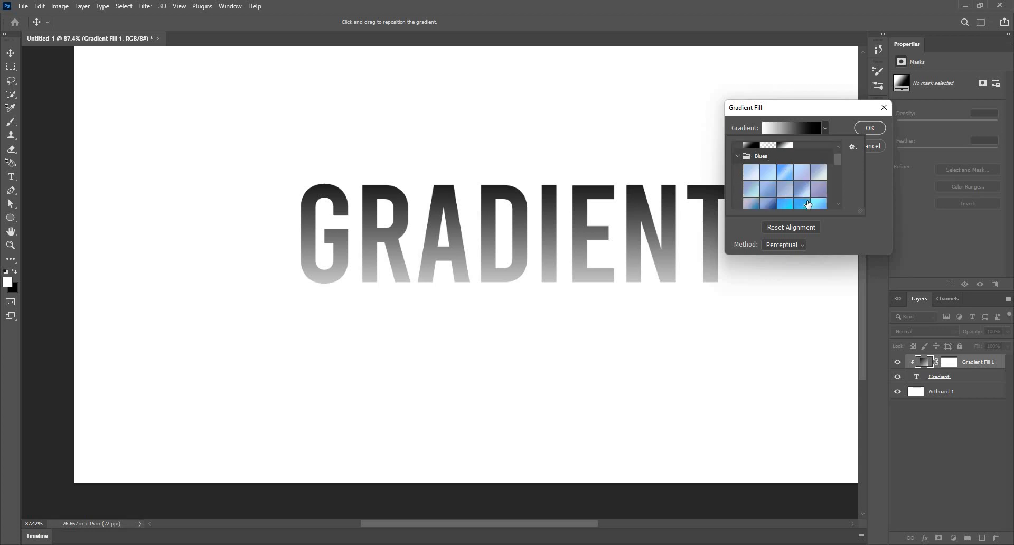
click(802, 202)
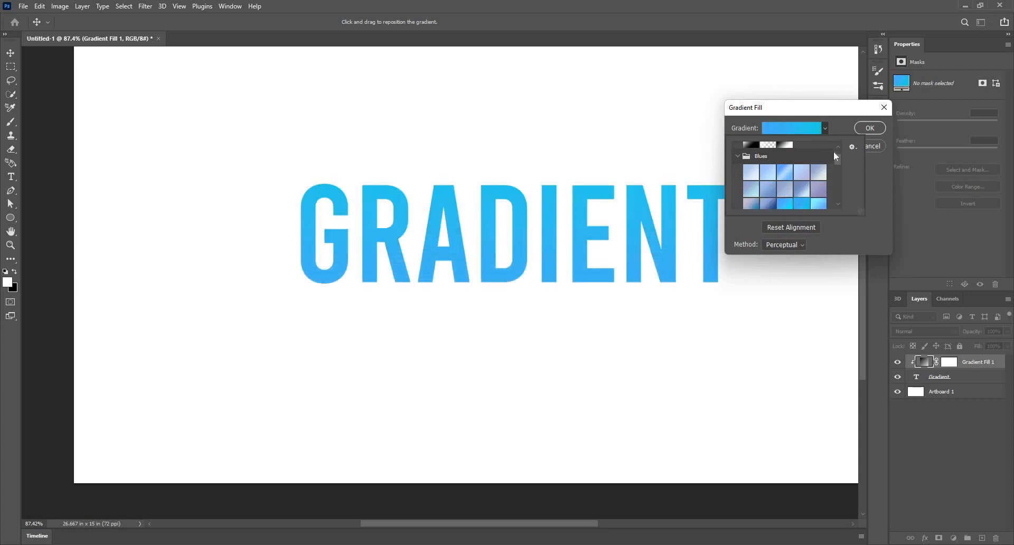
click(860, 132)
Reverse the linear blue gradient with dithering enabled, and delete the gradient fill layer.
double_click(921, 364)
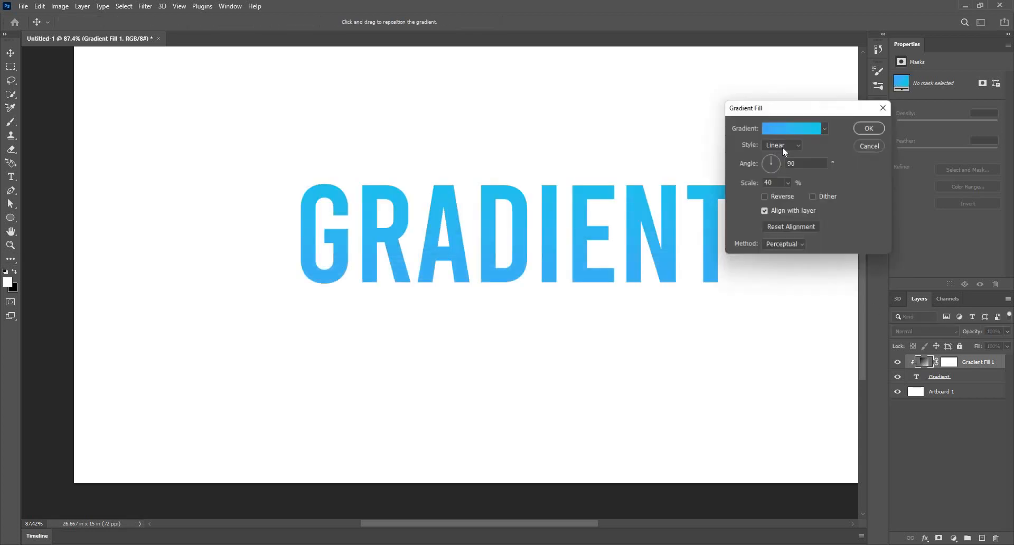
click(783, 146)
click(765, 154)
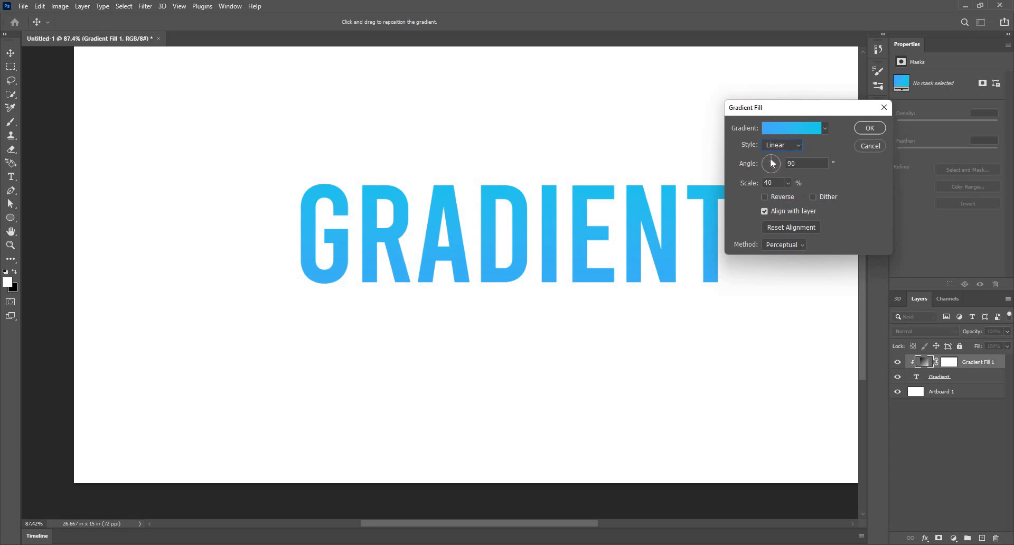
click(781, 198)
click(819, 196)
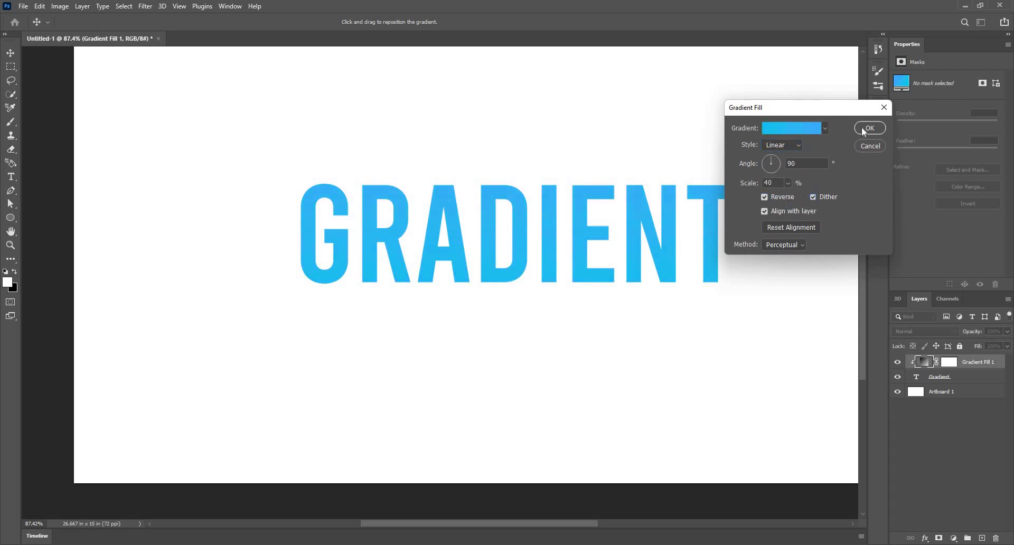
click(859, 147)
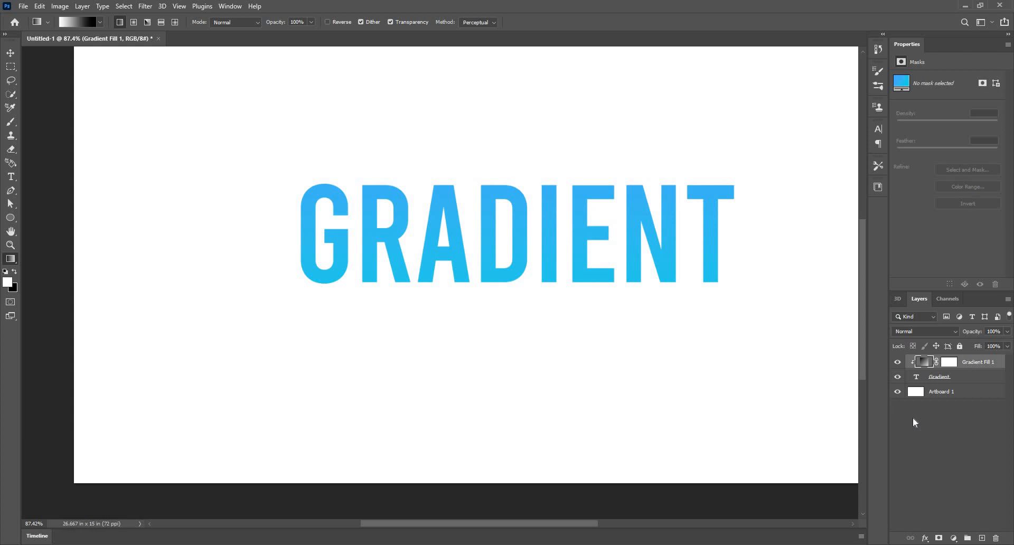
key(Delete)
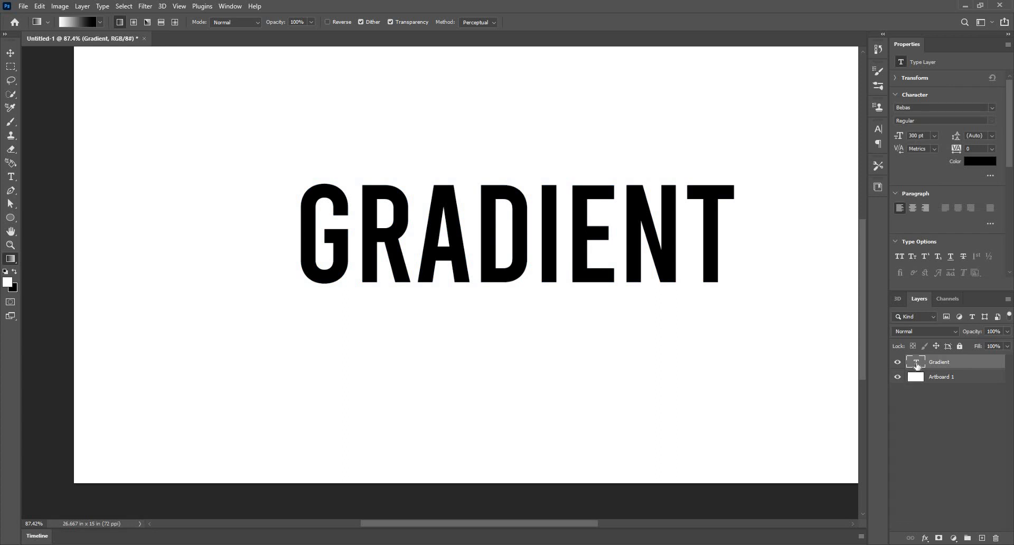
Create a work path from the GRADIENT text layer and add a new empty layer above it.
click(104, 6)
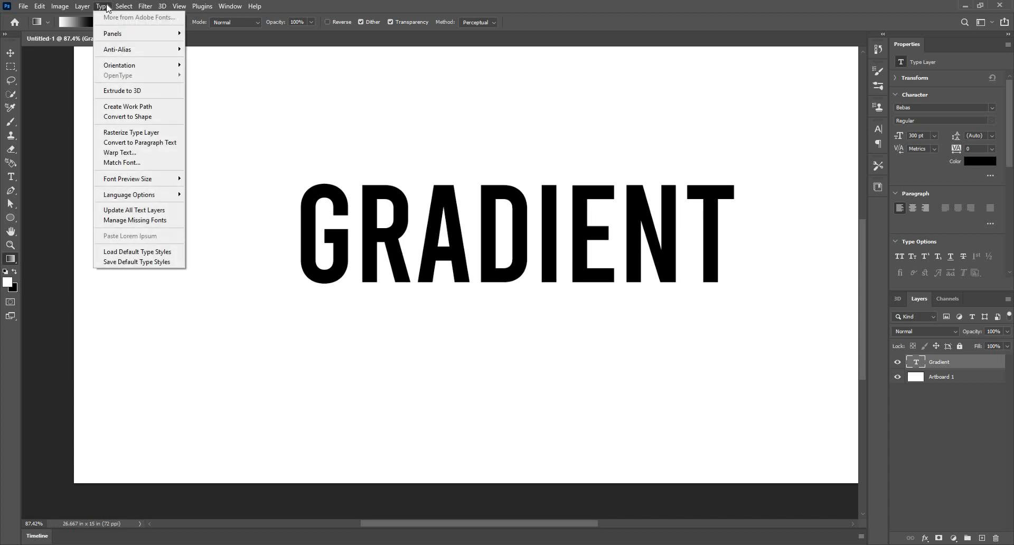
click(146, 106)
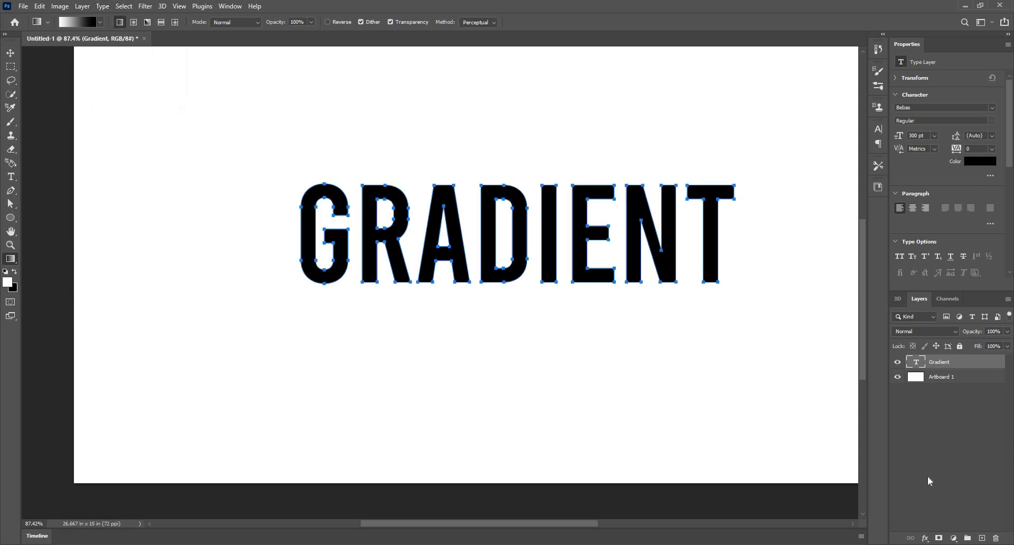
click(983, 538)
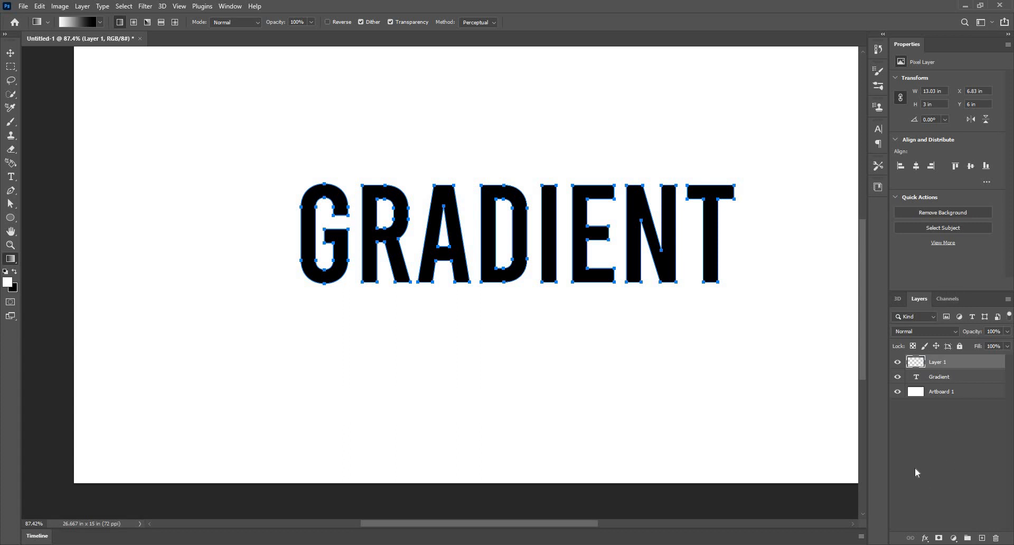
Add a linear Gradient fill layer masked by the letter path, using a light-to-dark blue preset from the Blues group.
click(953, 538)
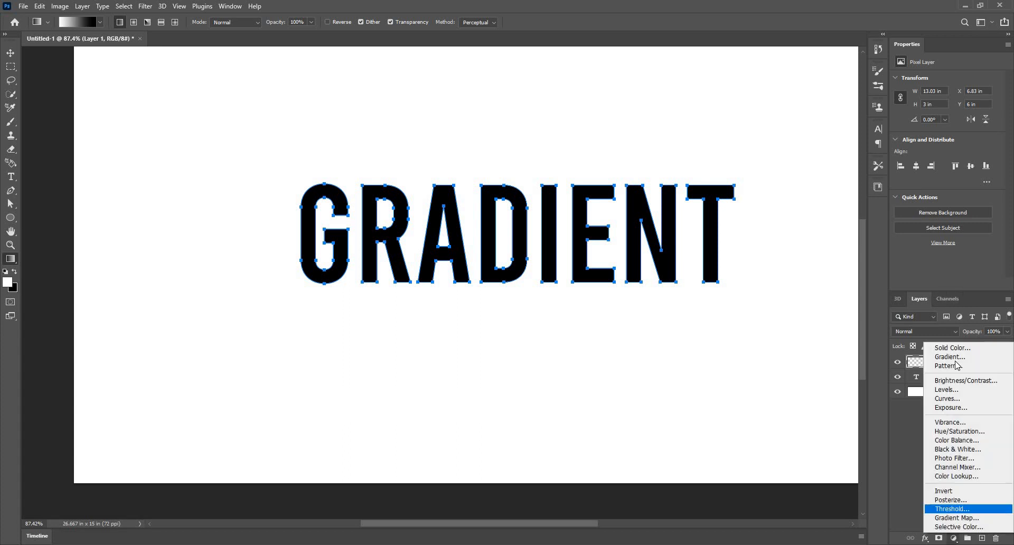
click(951, 356)
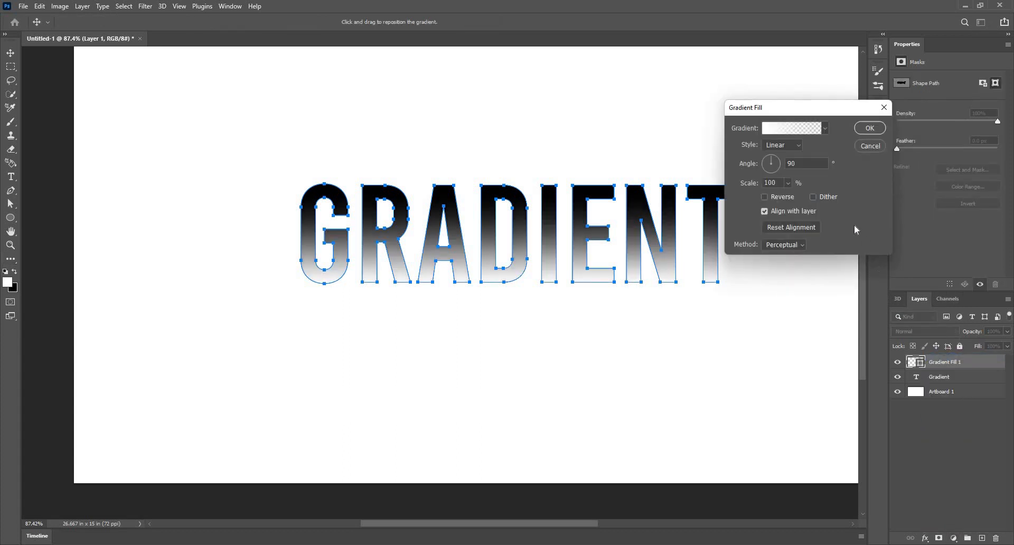
click(825, 129)
click(769, 187)
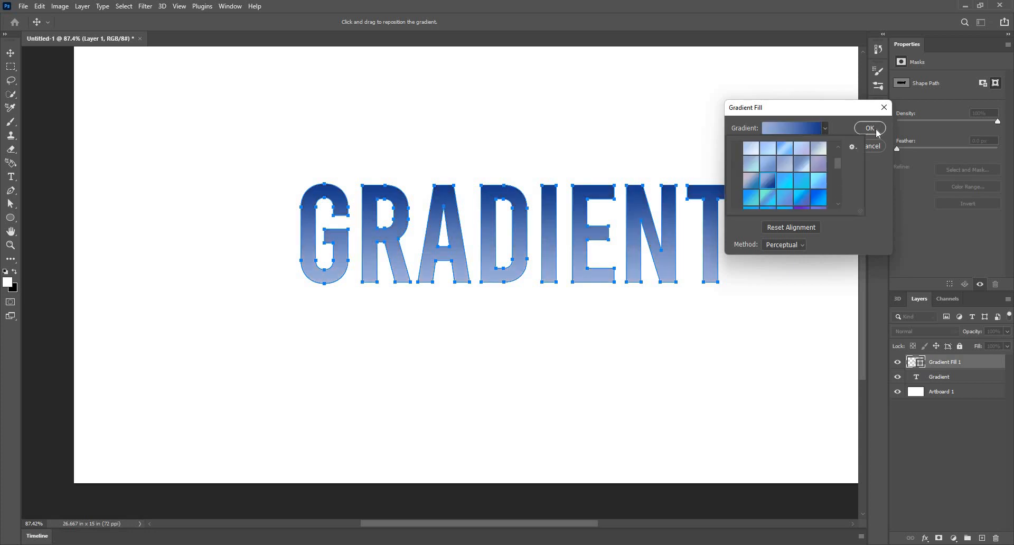
click(875, 130)
click(872, 129)
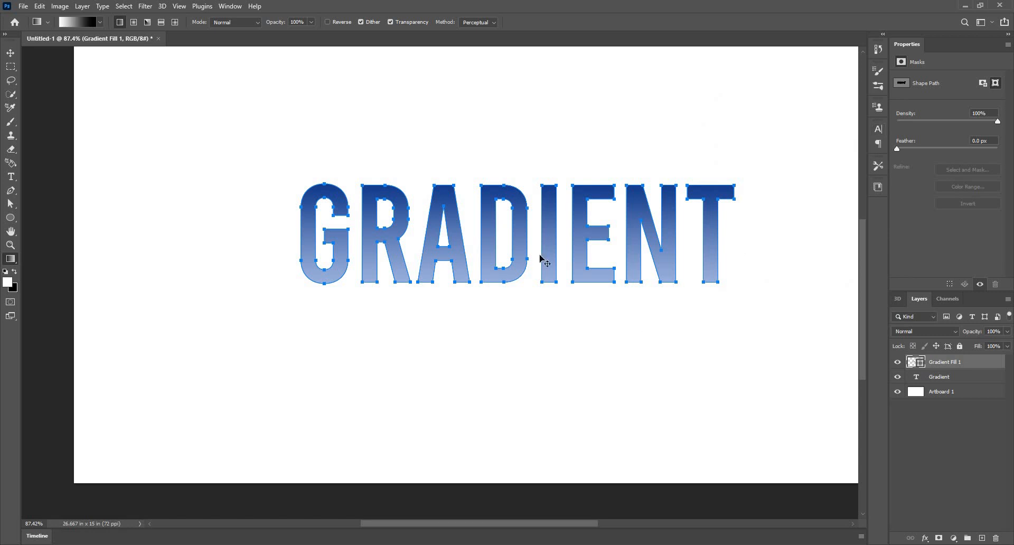
Move the gradient-filled letters off the black text, first below it and finally above it on the artboard.
drag(525, 293, 579, 426)
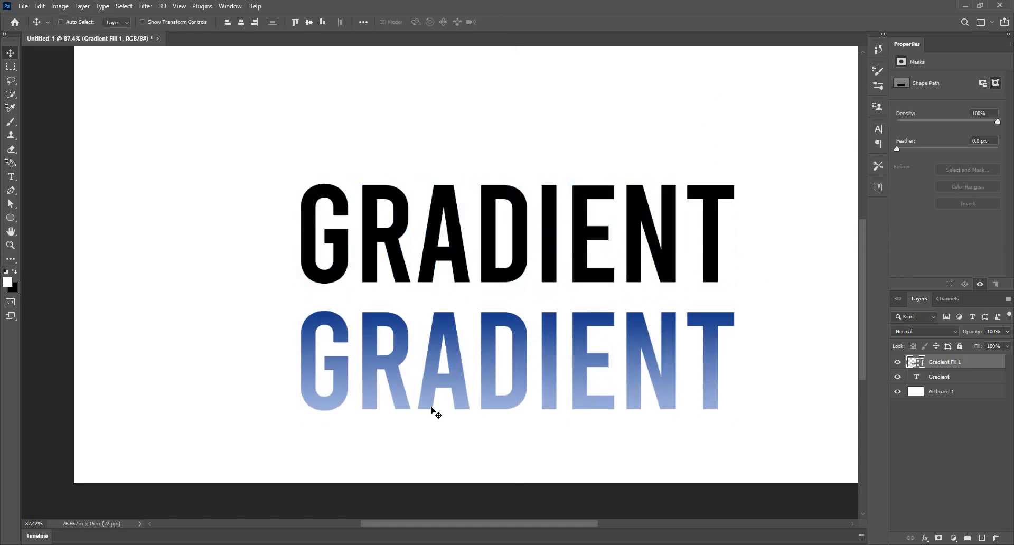
drag(348, 393, 525, 295)
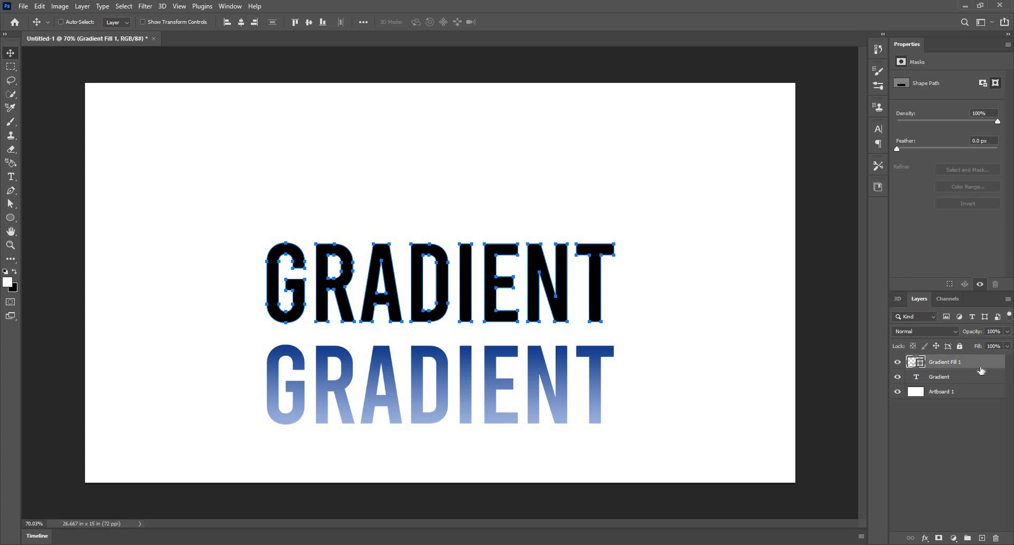
key(u)
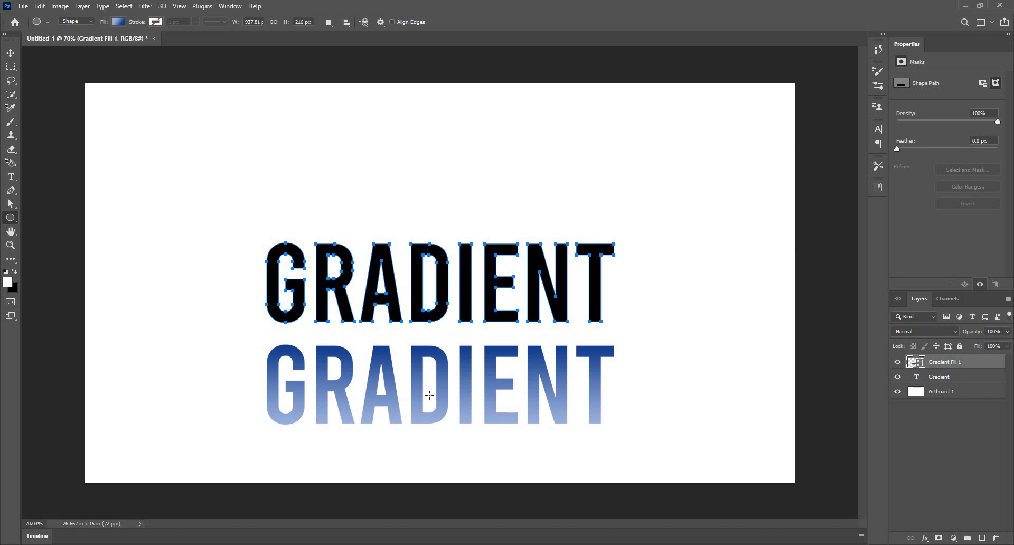
key(v)
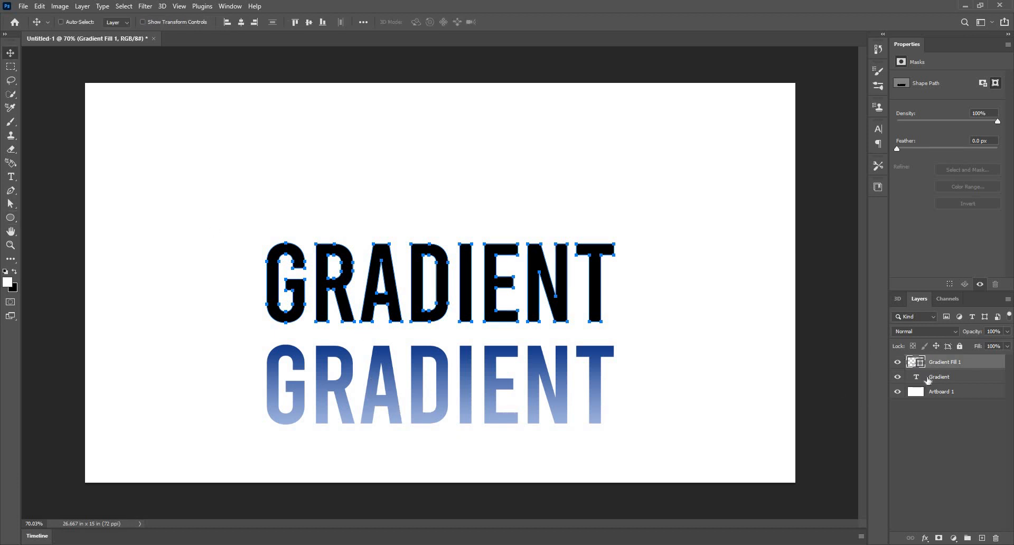
drag(469, 399, 451, 194)
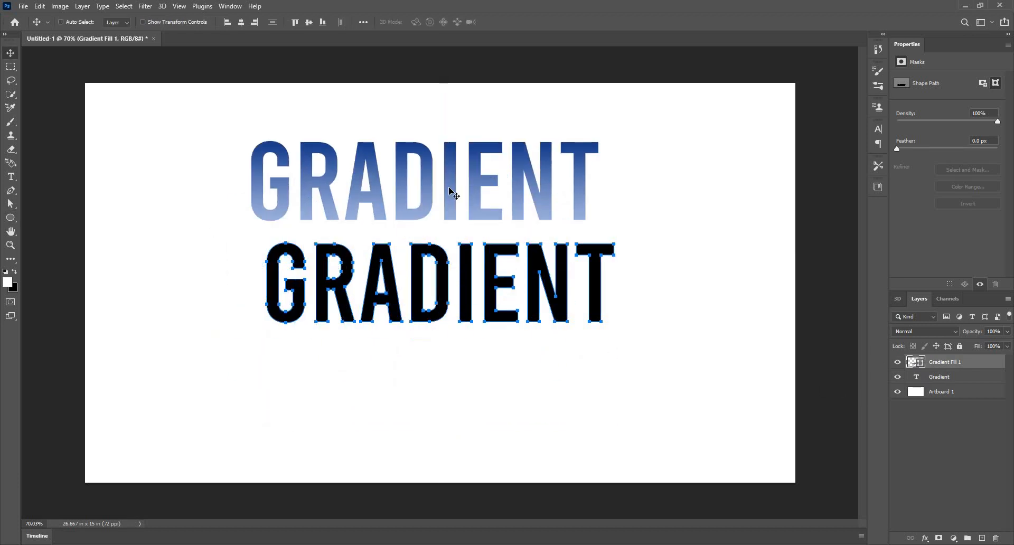
Place the blue gradient letters back over the black text, choose the Rectangle tool, and hide the letter path outline.
key(u)
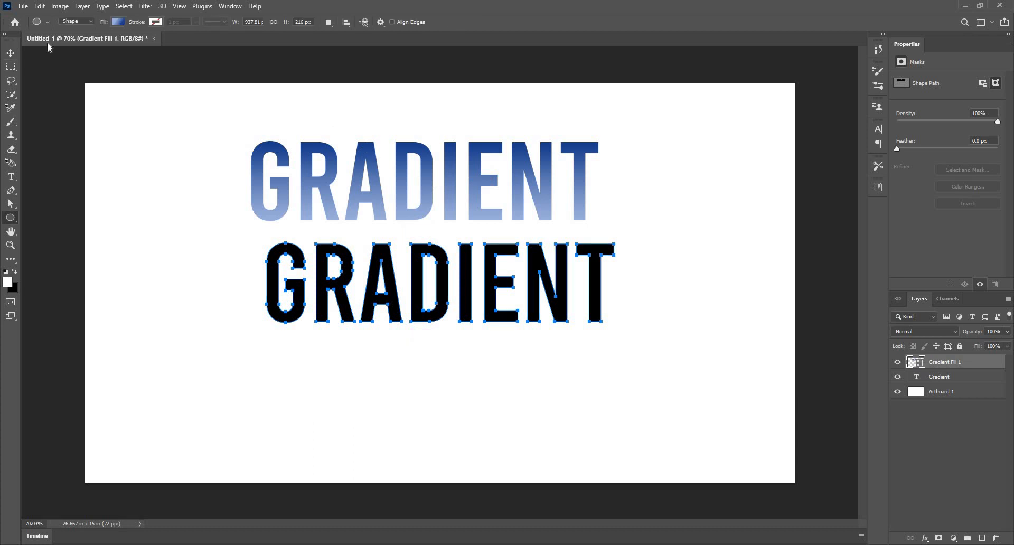
right_click(11, 217)
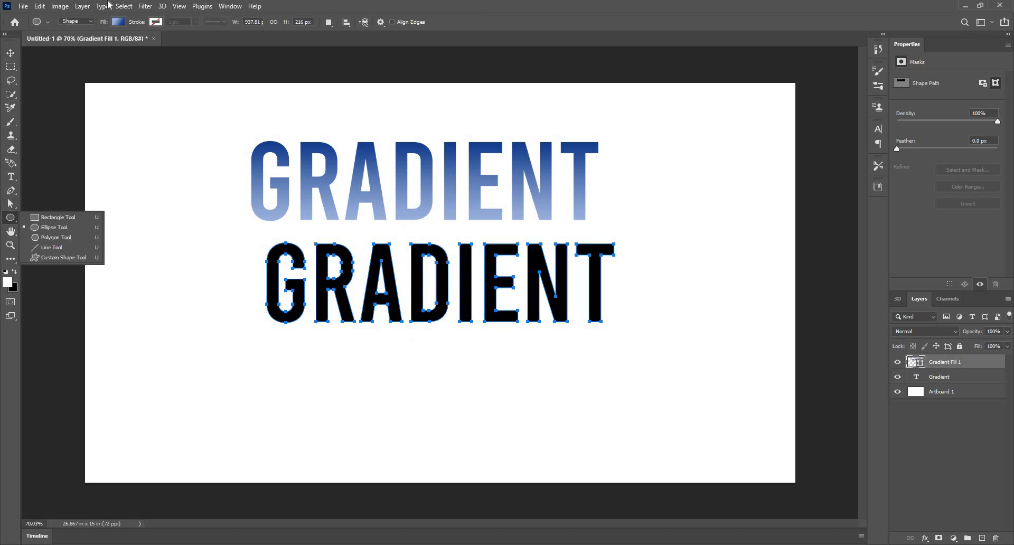
click(53, 214)
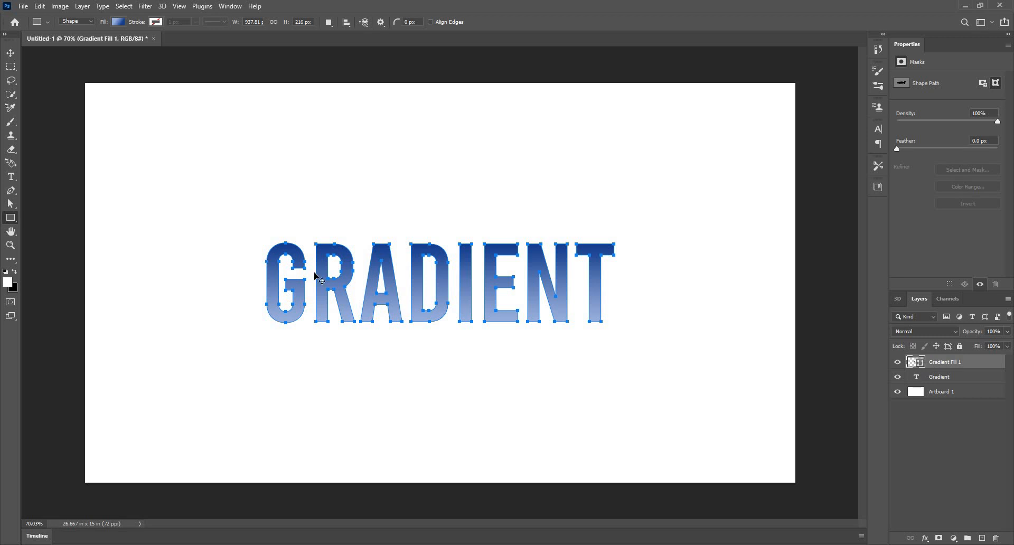
click(10, 53)
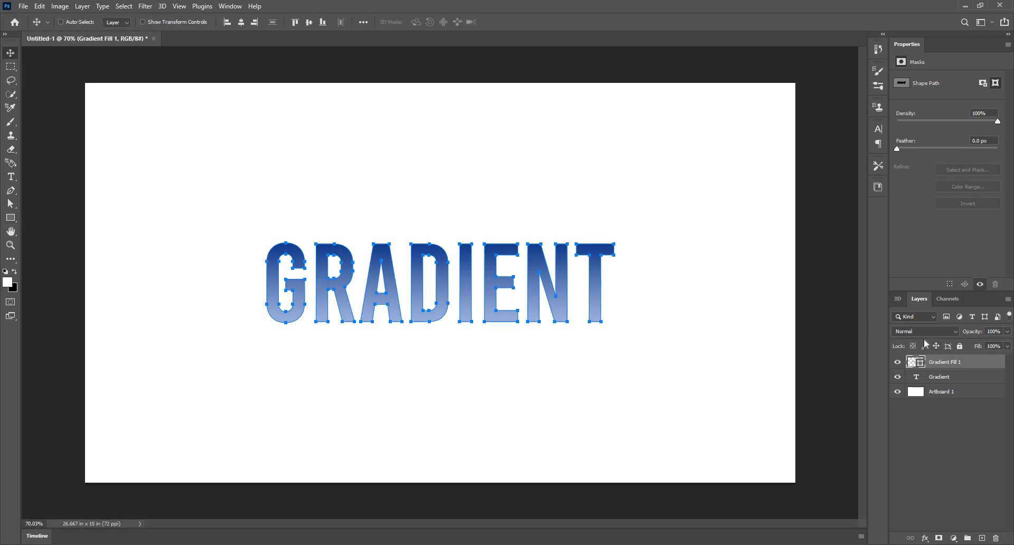
key(Return)
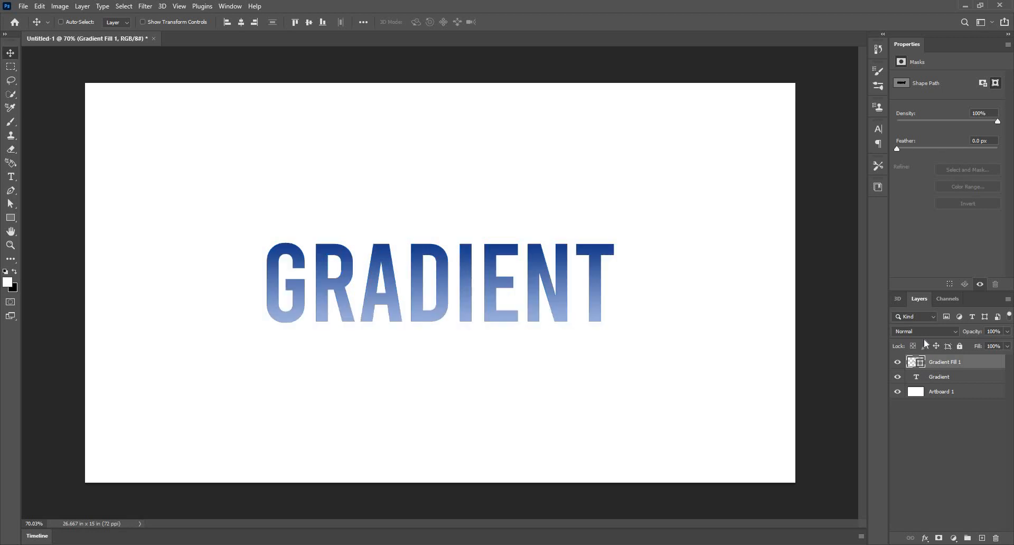
Change the gradient letters' shape fill to an orange-to-yellow gradient preset.
key(u)
click(119, 23)
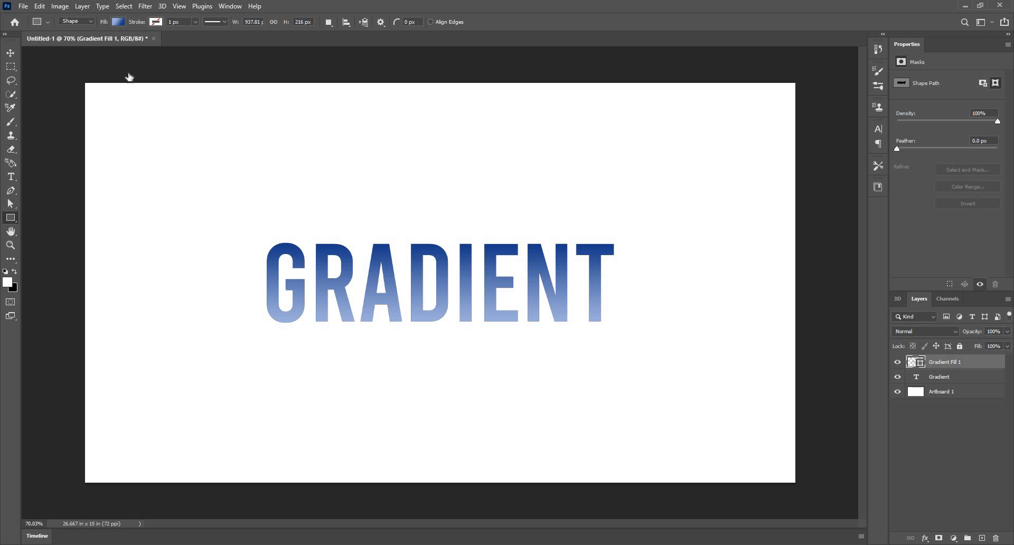
click(128, 78)
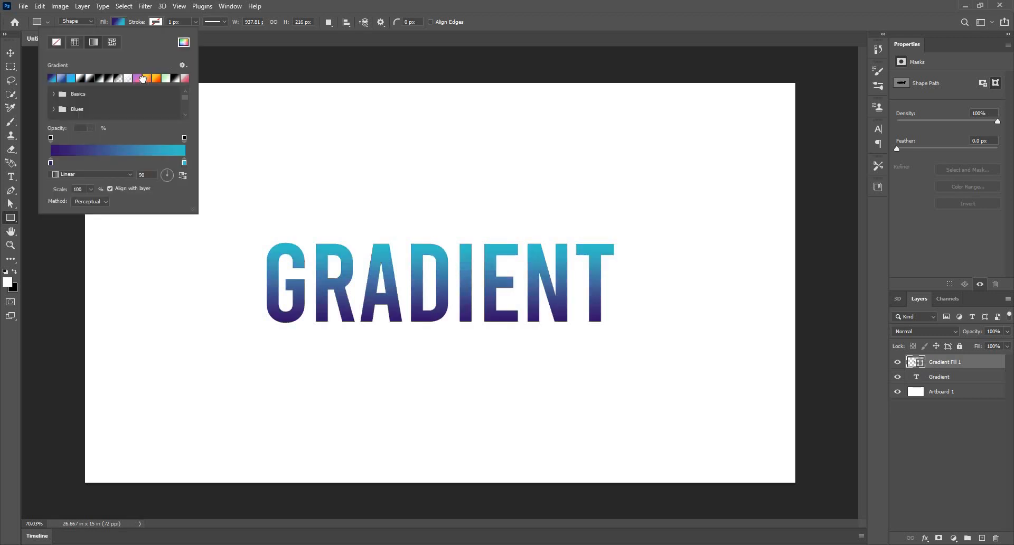
click(146, 78)
click(47, 233)
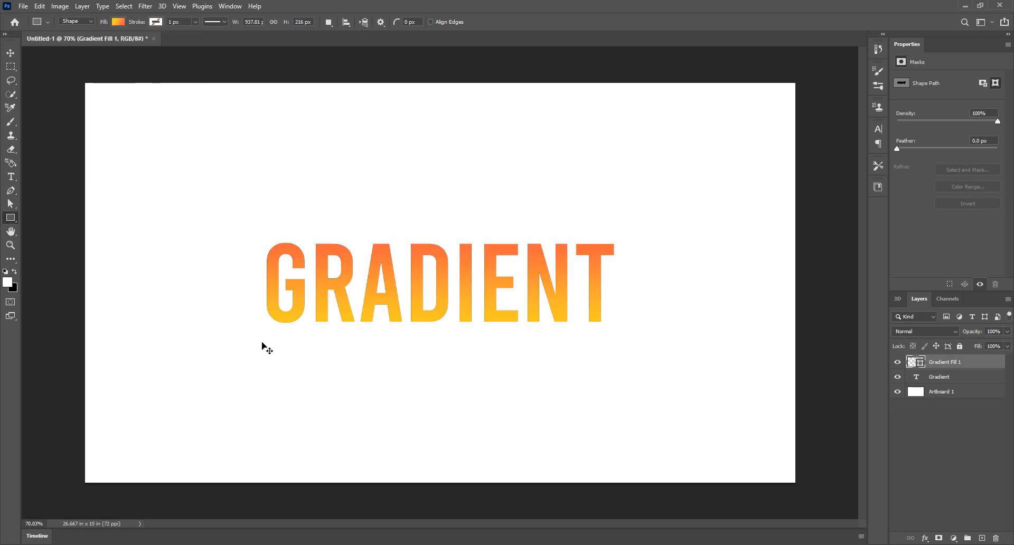
Move the orange gradient letters above the black text, and delete the gradient fill layer.
key(v)
drag(369, 296, 369, 188)
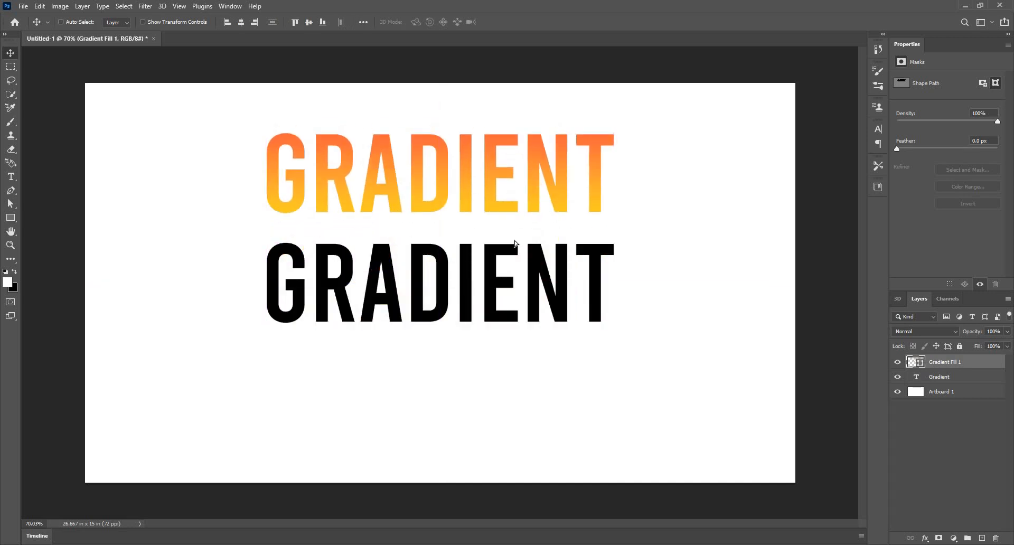
drag(477, 208, 582, 308)
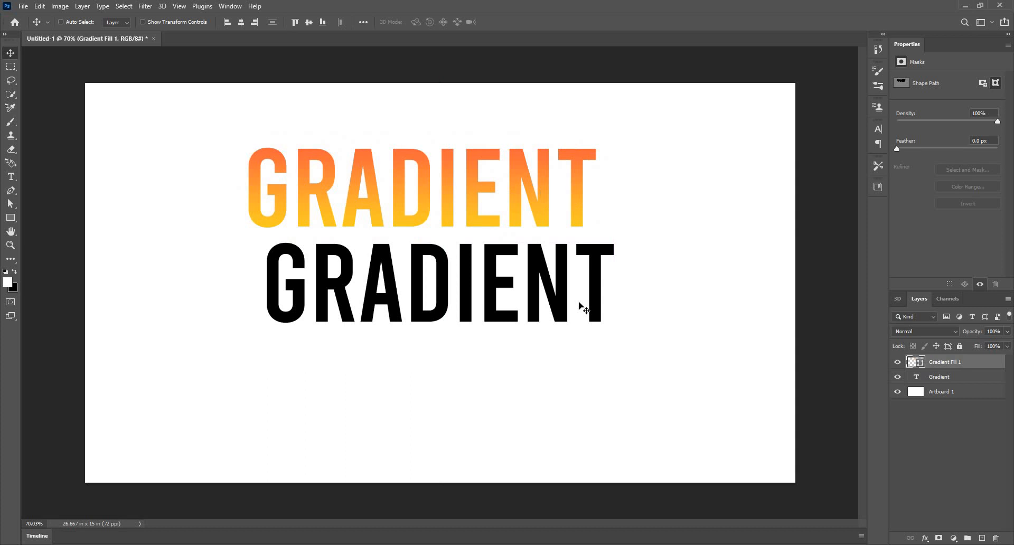
key(Delete)
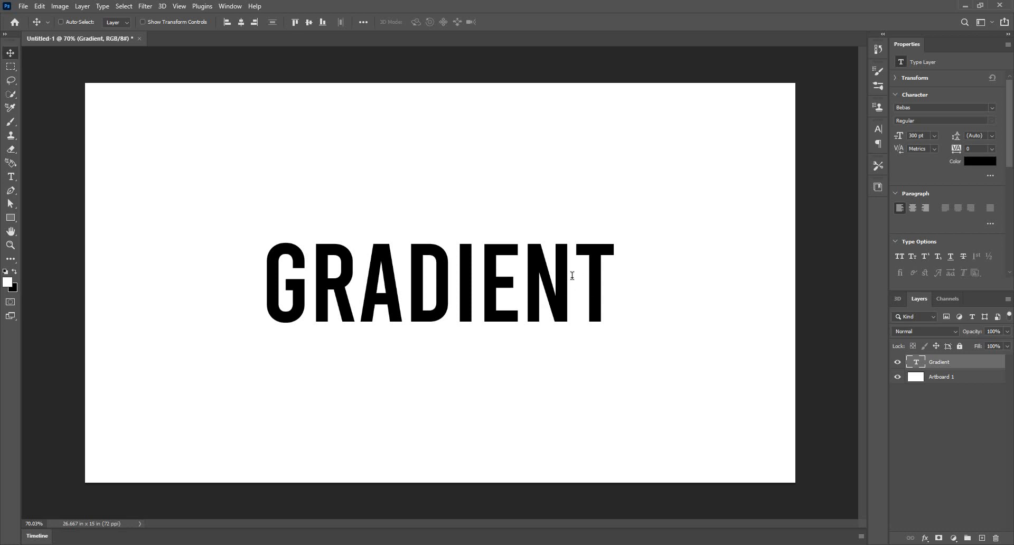
key(t)
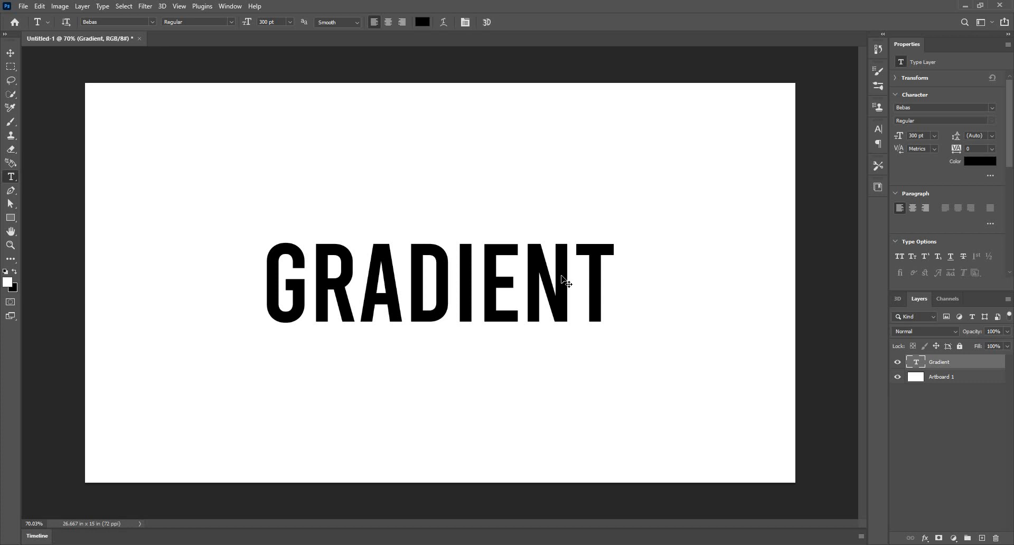
key(v)
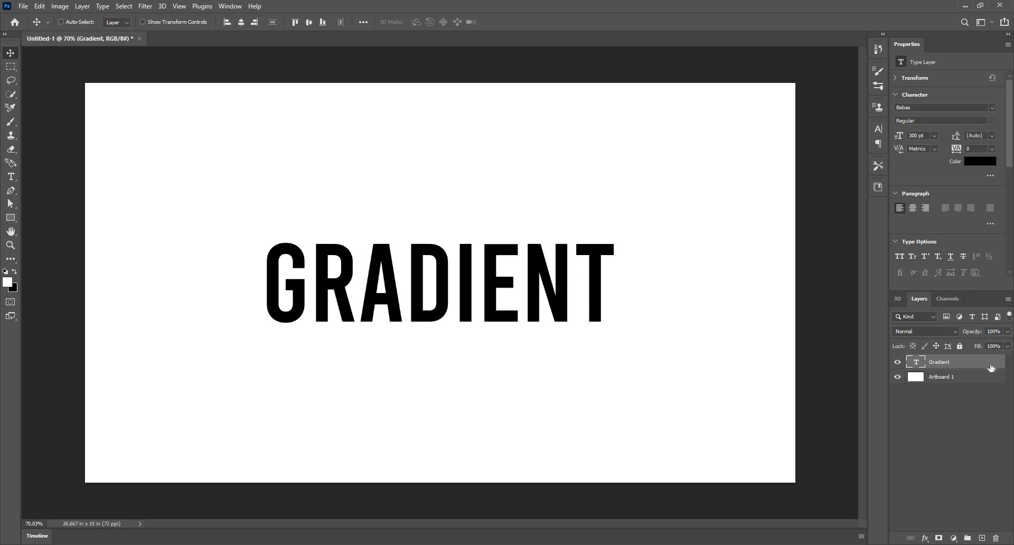
double_click(991, 368)
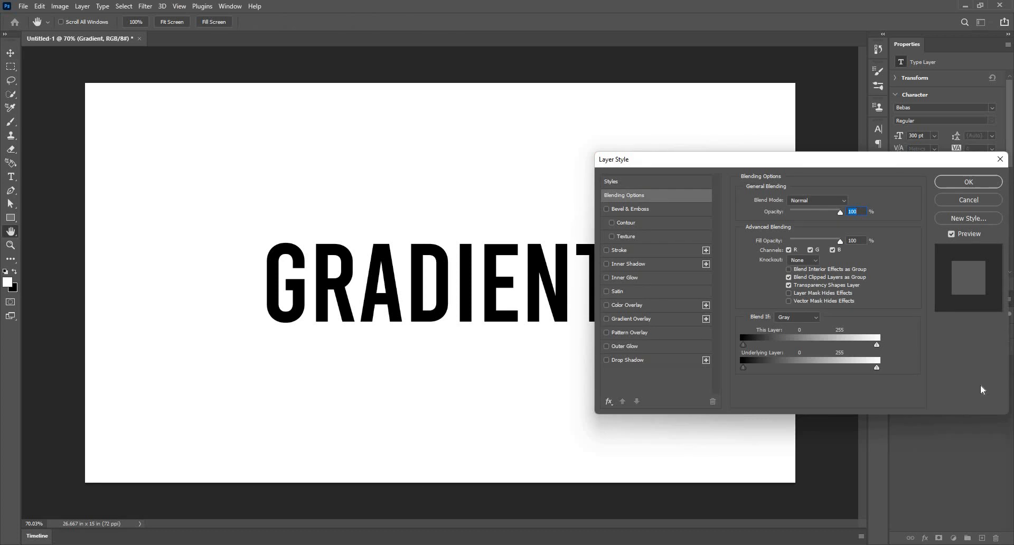
key(Escape)
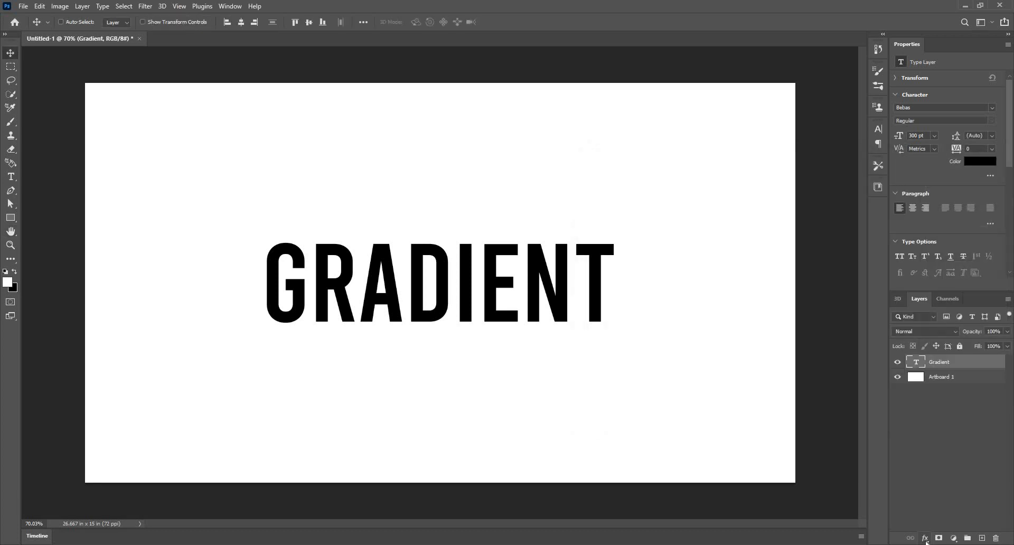
Add a Gradient Overlay effect to the text layer using a blue-to-cyan preset from the Blues group.
click(926, 538)
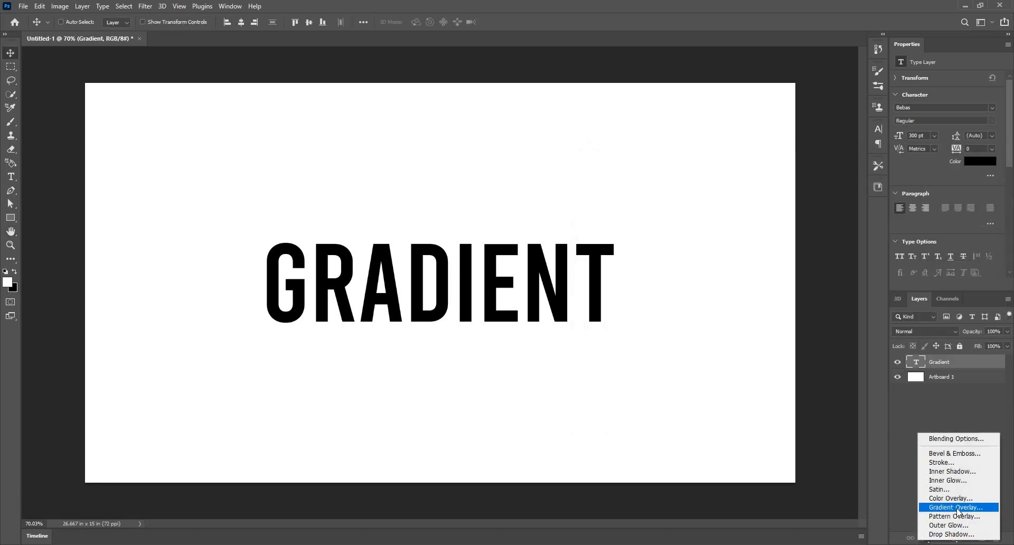
click(957, 508)
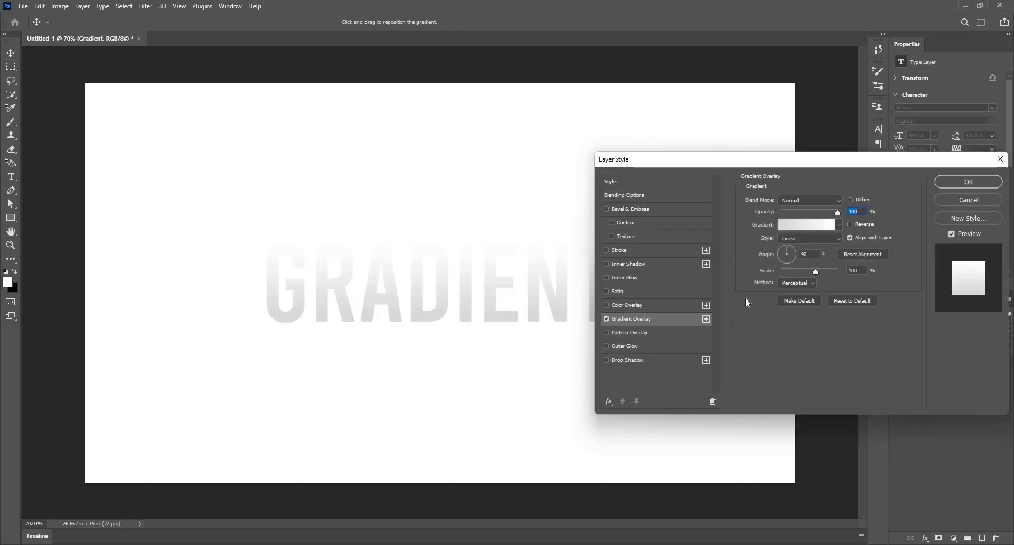
click(837, 225)
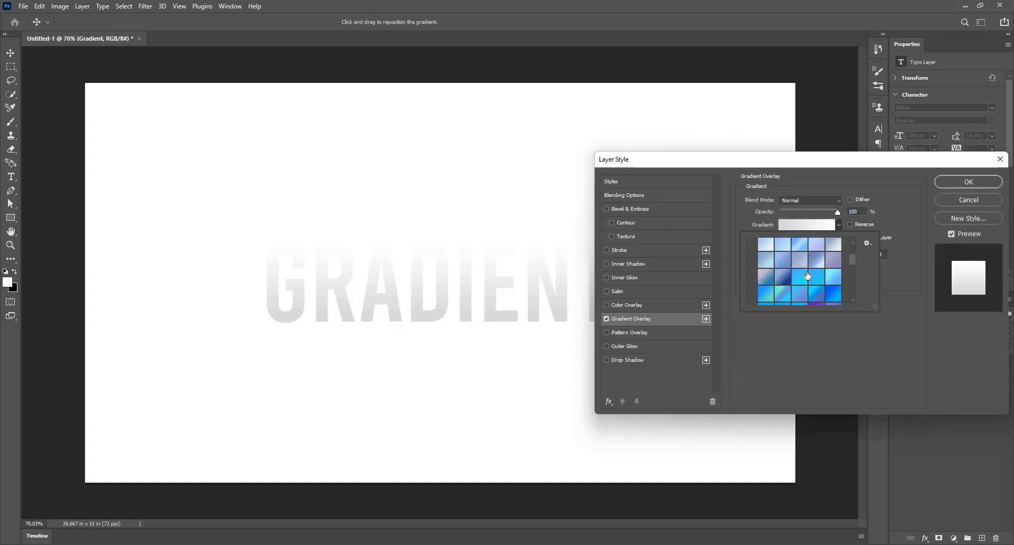
click(805, 273)
Try the first Basics gradient preset on the overlay, and return to the blue-to-cyan preset.
scroll(788, 276, up, 2)
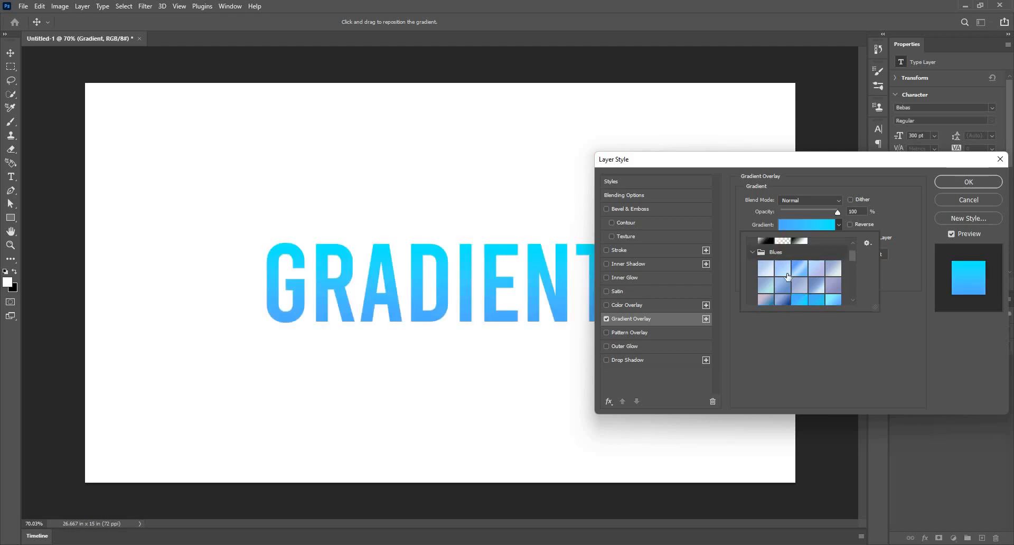
scroll(761, 266, up, 2)
click(765, 261)
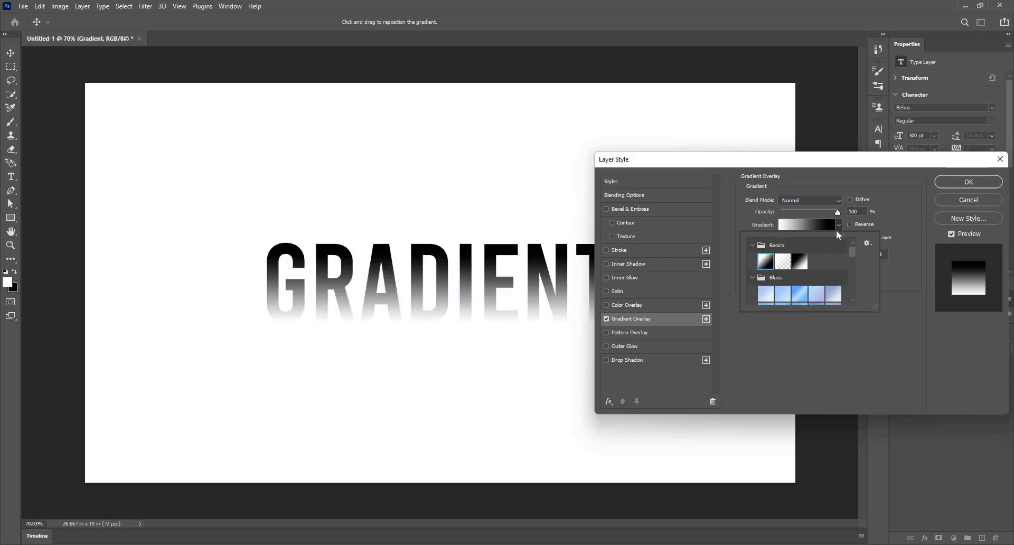
scroll(798, 278, down, 3)
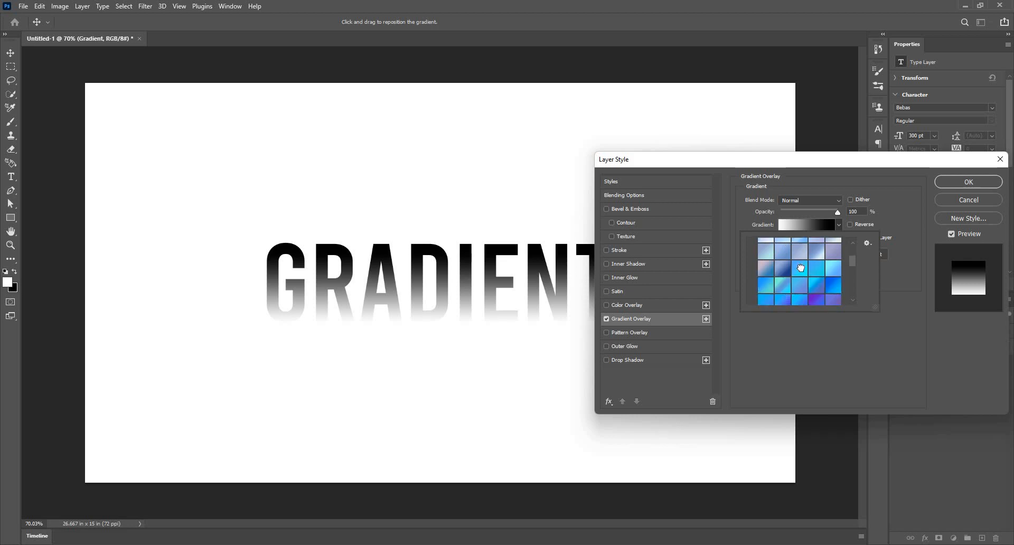
click(800, 267)
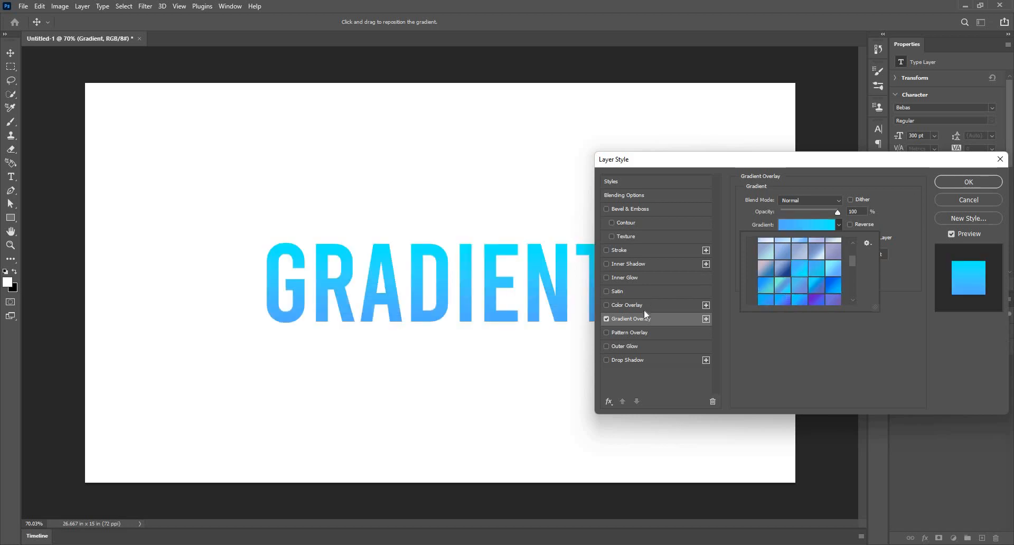
Enable dithering for the gradient overlay and keep its blend mode at Normal.
click(855, 198)
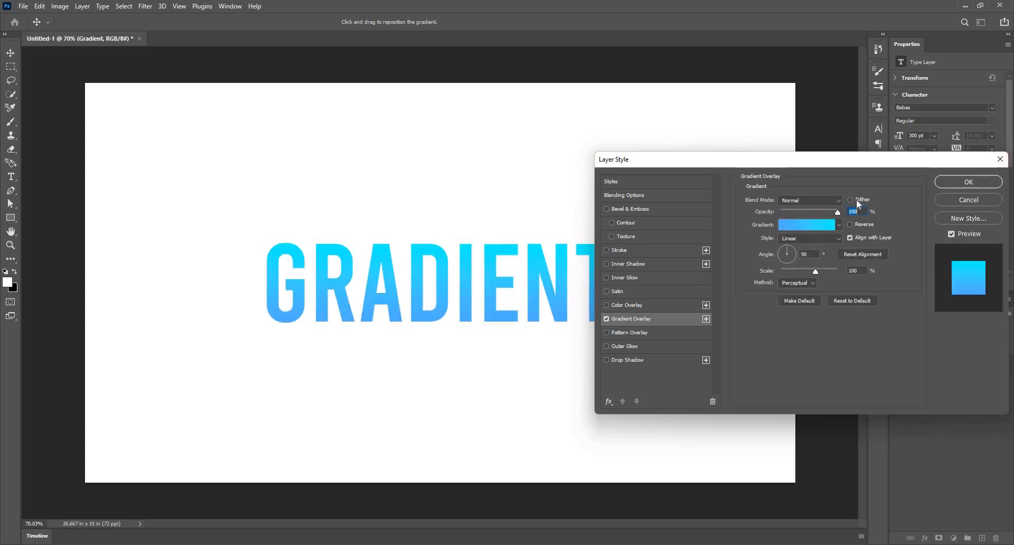
click(826, 199)
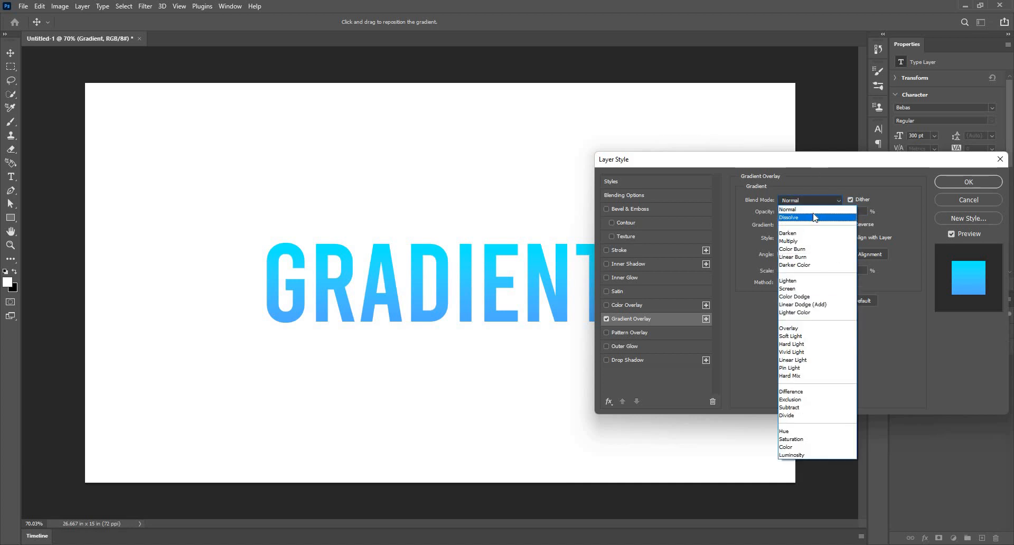
click(821, 209)
drag(821, 210, 823, 249)
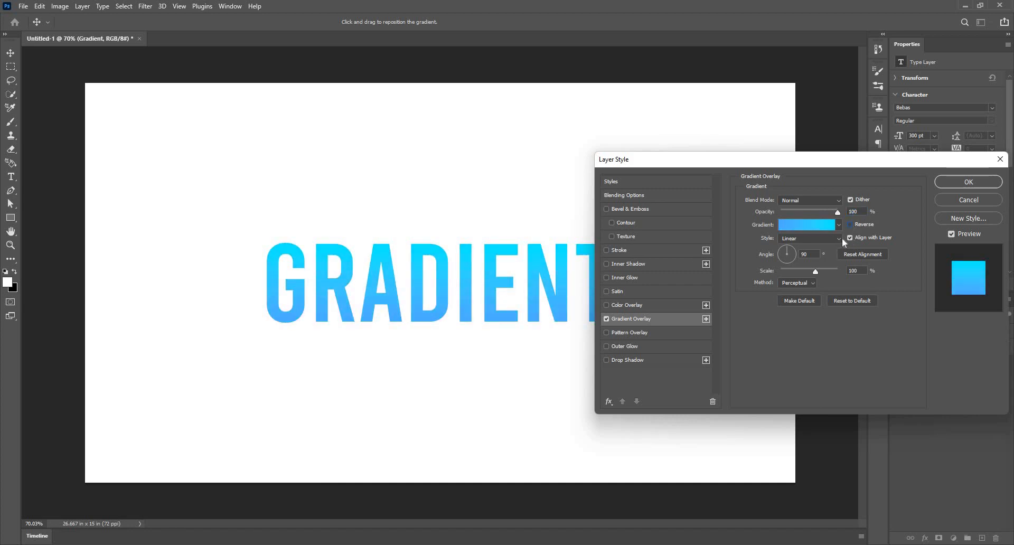
Try the Radial style on the gradient overlay, and return it to Linear.
click(840, 238)
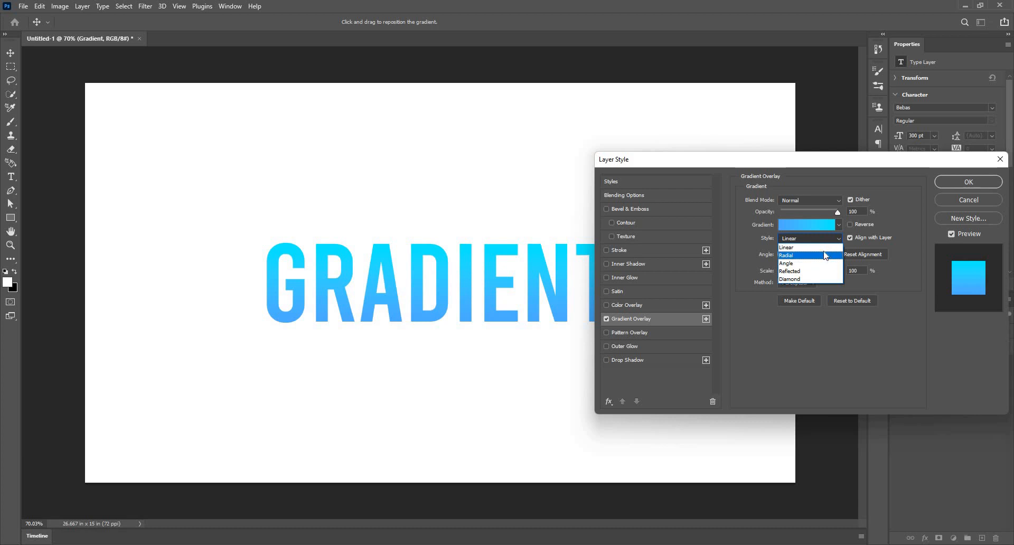
click(824, 255)
click(825, 242)
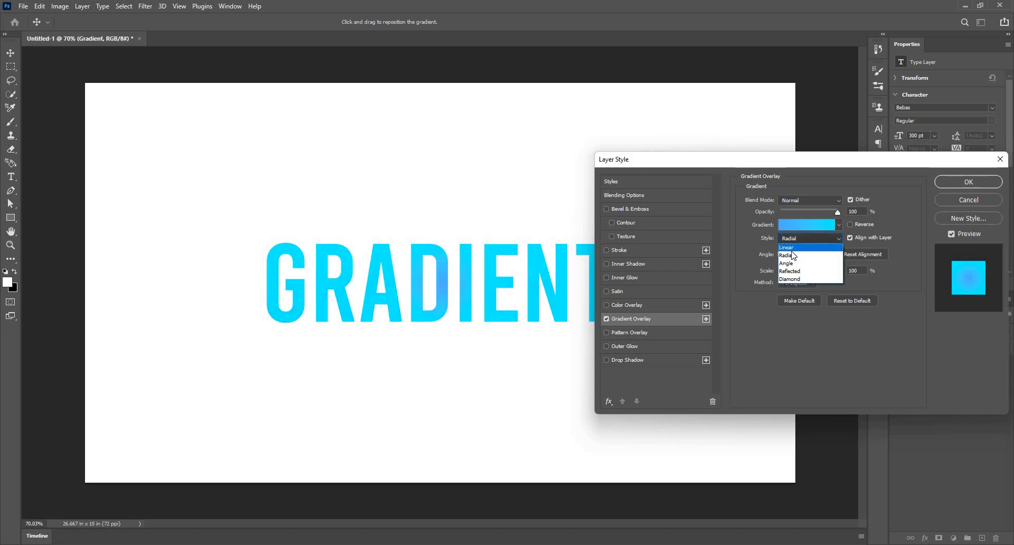
click(797, 246)
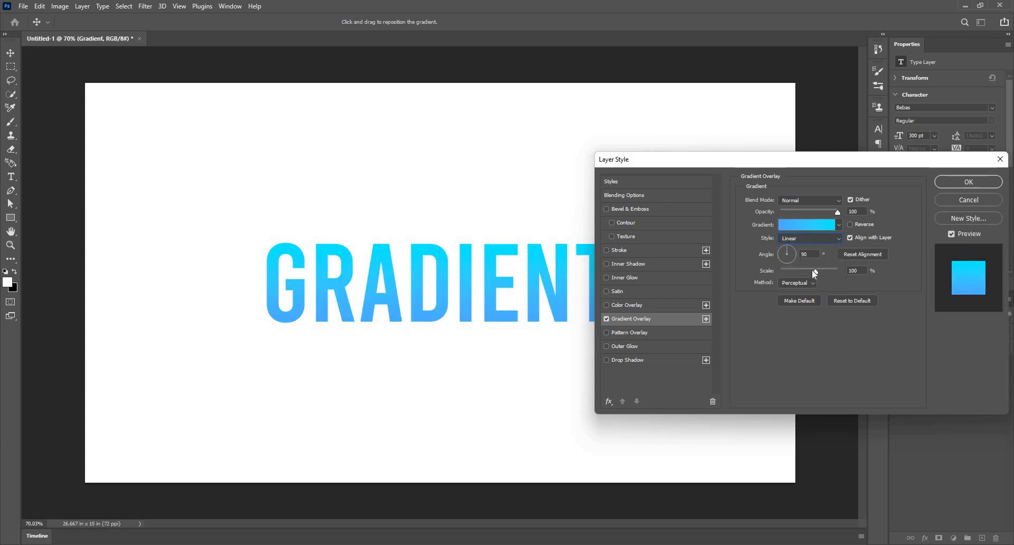
Set the gradient overlay's scale to 112% and apply the layer style.
drag(459, 268, 513, 283)
click(822, 272)
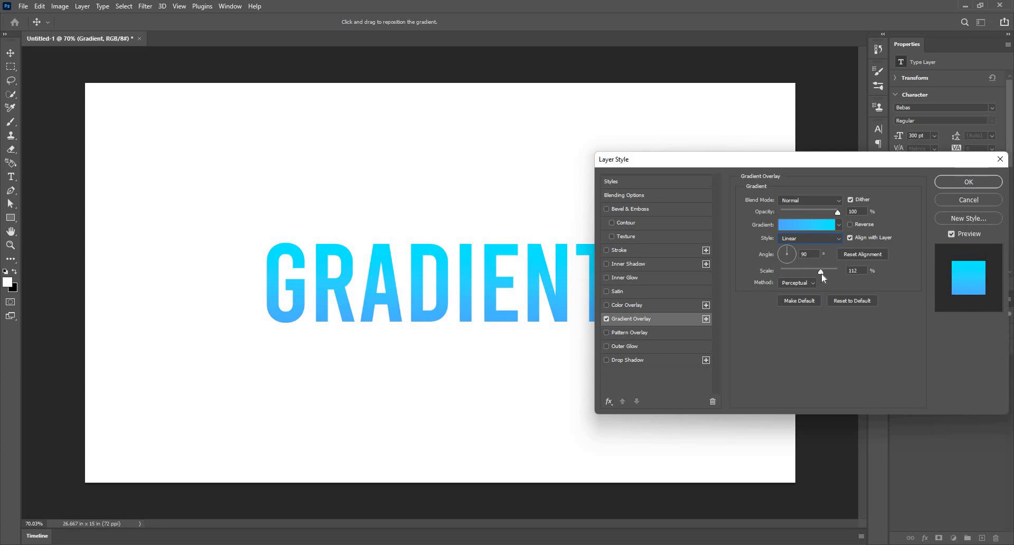
click(957, 182)
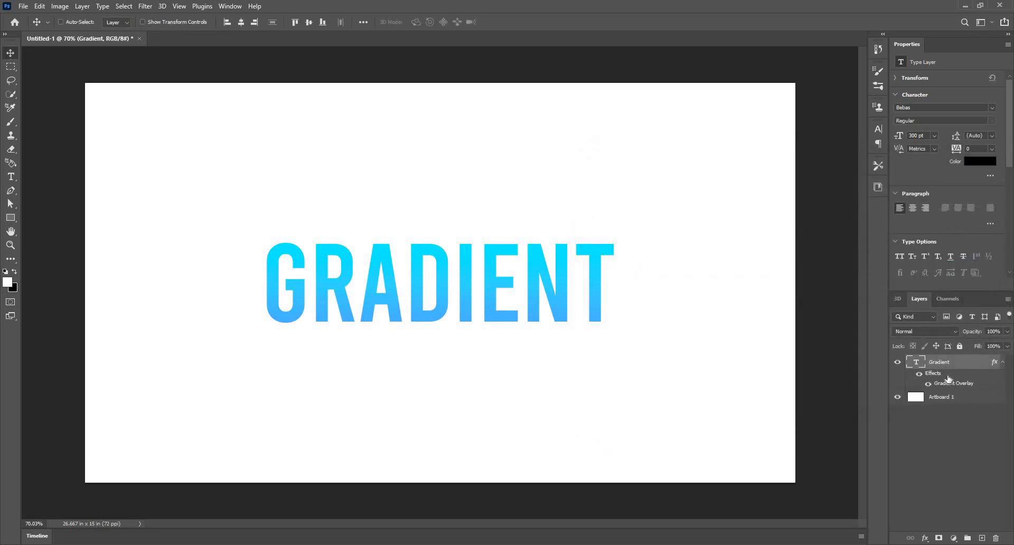
Reopen the text layer's Gradient Overlay effect, reverse the gradient, and apply it.
click(1002, 365)
double_click(944, 382)
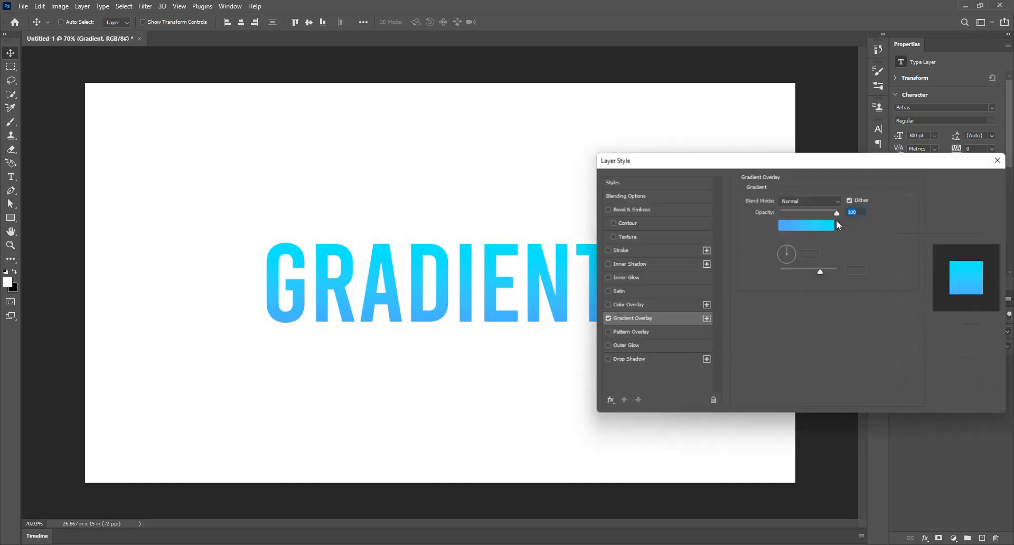
click(864, 224)
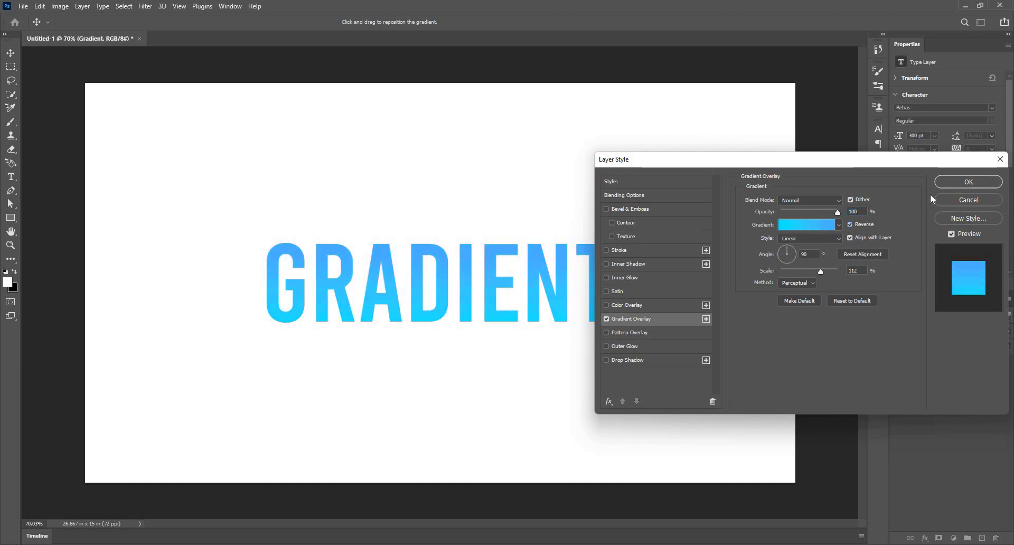
click(953, 181)
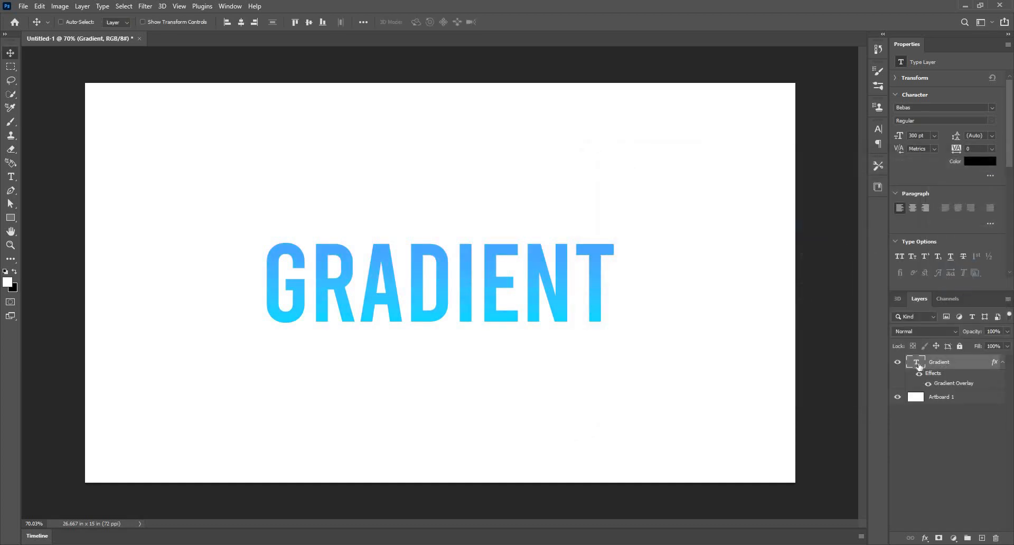
Add an S to the text so it reads GRADIENTS, and move the word to the centre of the artboard.
key(t)
click(611, 275)
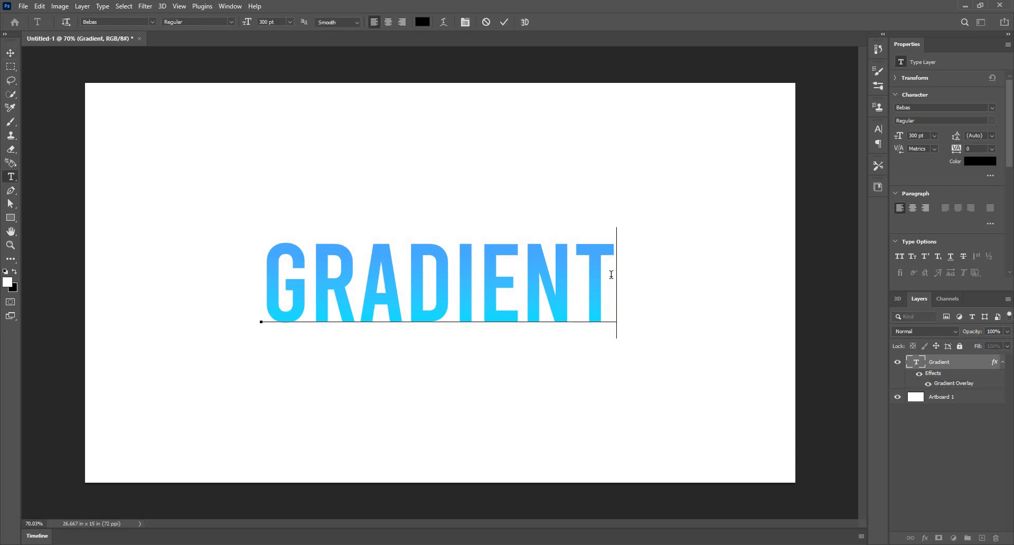
text(S)
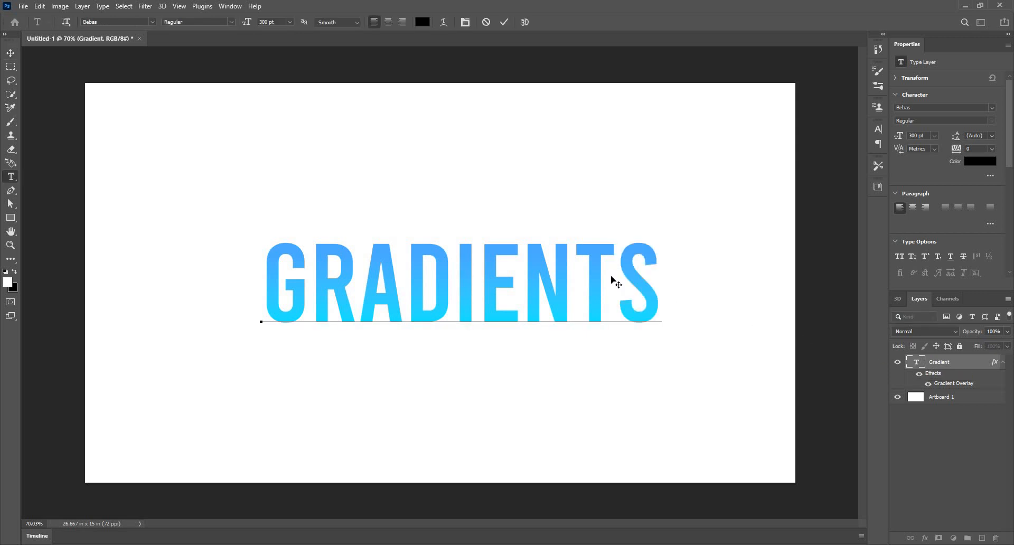
key(ctrl+Return)
key(v)
mouse_move(555, 283)
mouse_down()
mouse_move(544, 280)
mouse_move(566, 282)
mouse_move(553, 290)
mouse_move(562, 283)
mouse_up()
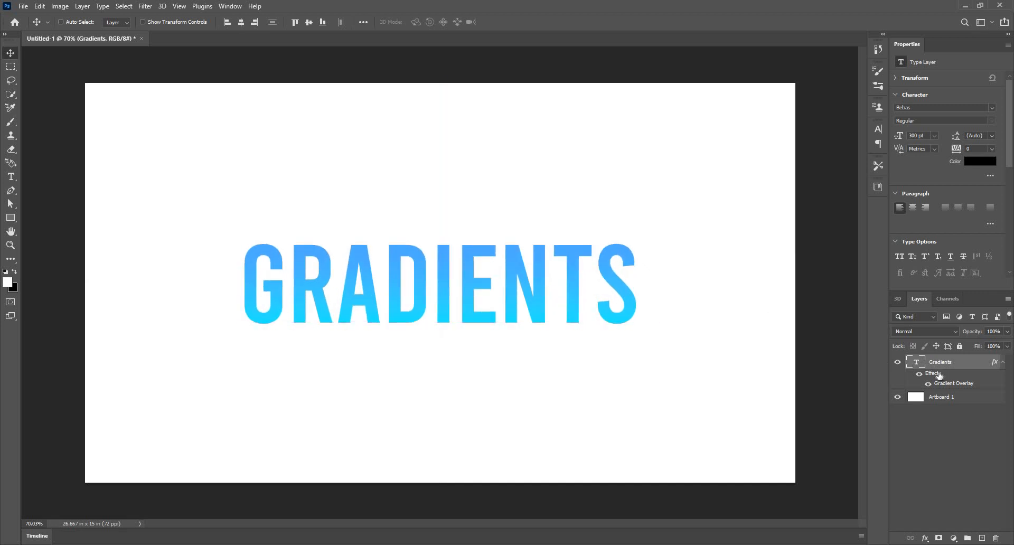